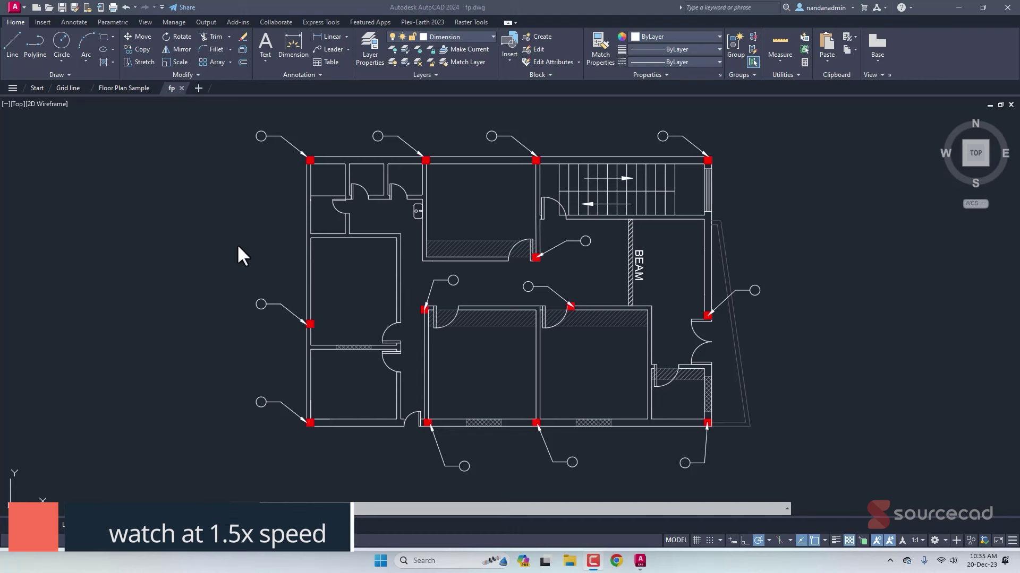
- Show the Add-ins ribbon tab for the fp.dwg floor plan
left_click(242, 20)
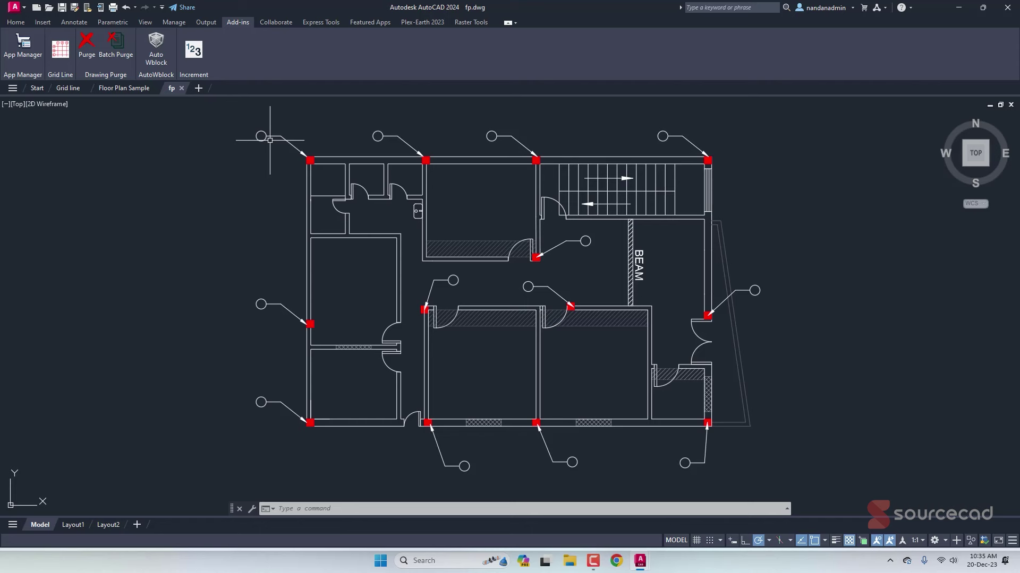
- Open the Gile Increment 2.7.1 dialog and move it aside
left_click(192, 53)
left_click_drag(705, 212, 626, 173)
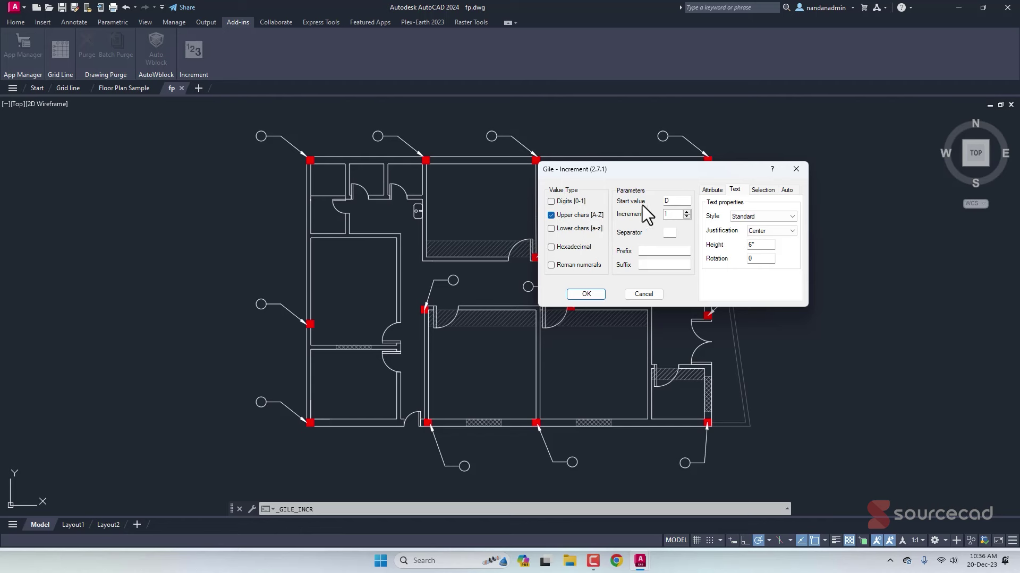
- Set the Increment start value to A and justification to Middle Center, then accept
left_click_drag(671, 201, 652, 201)
type("A")
left_click(671, 215)
left_click(785, 237)
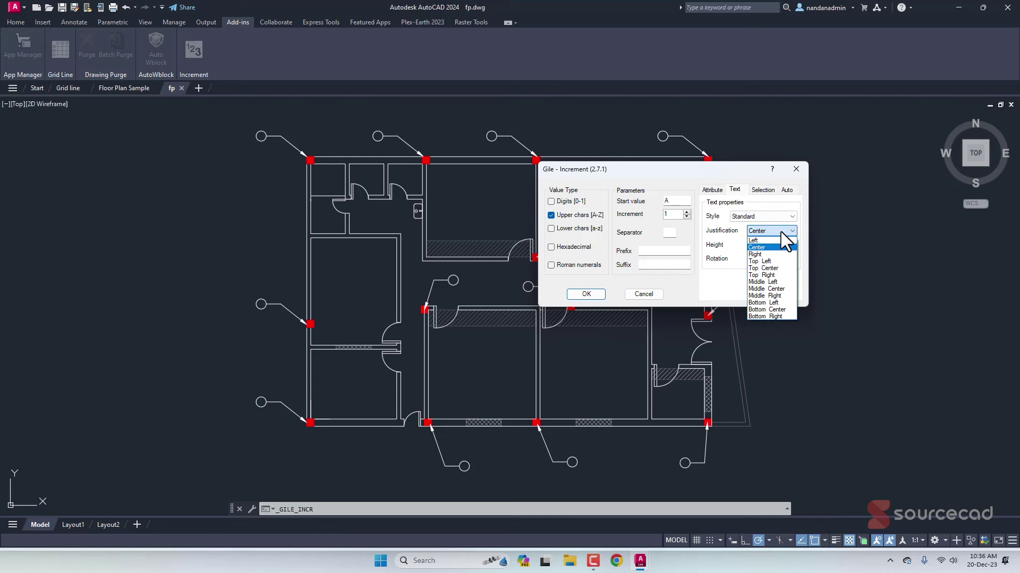
left_click(781, 288)
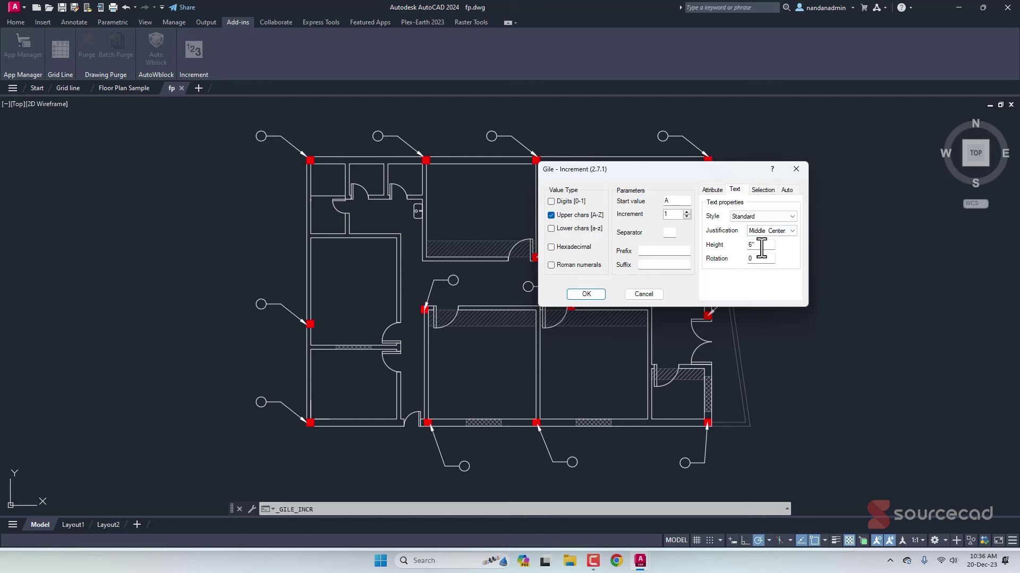
left_click(584, 295)
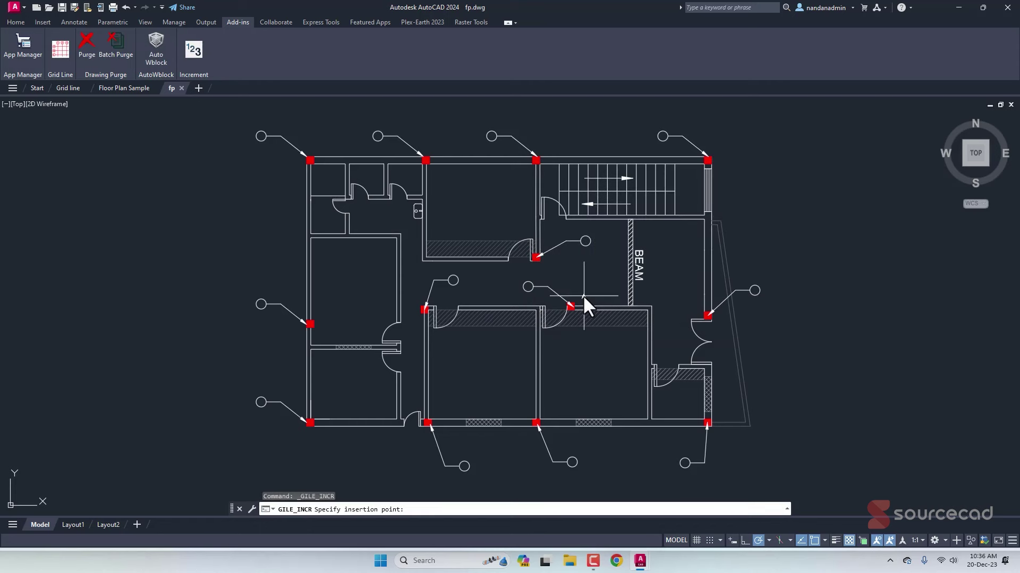
- Place letters A to E in the top-row and right-side column tags, then end Increment
scroll(261, 136, "up", 4)
left_click(261, 136)
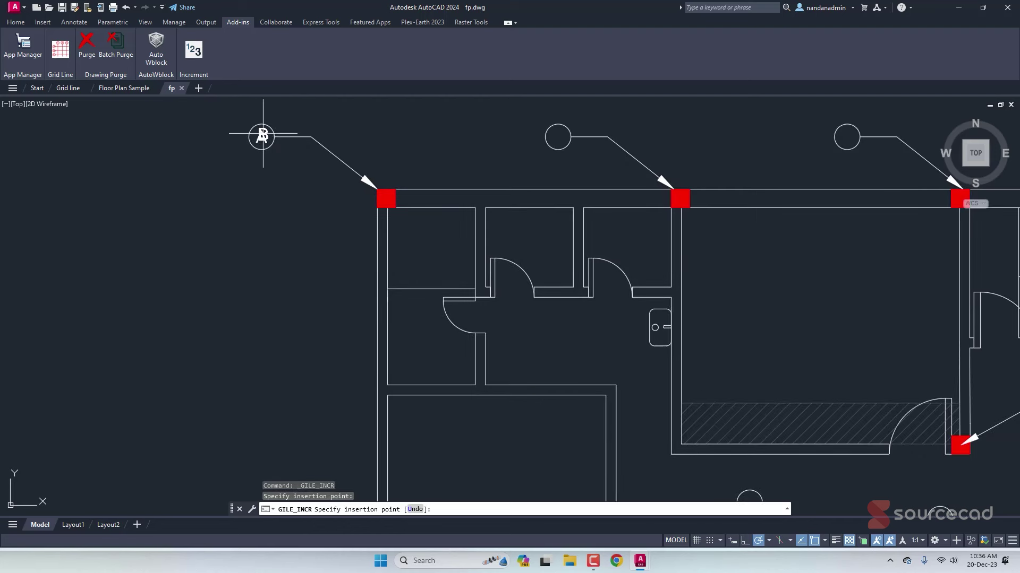
left_click(557, 137)
left_click(847, 137)
scroll(806, 226, "down", 2)
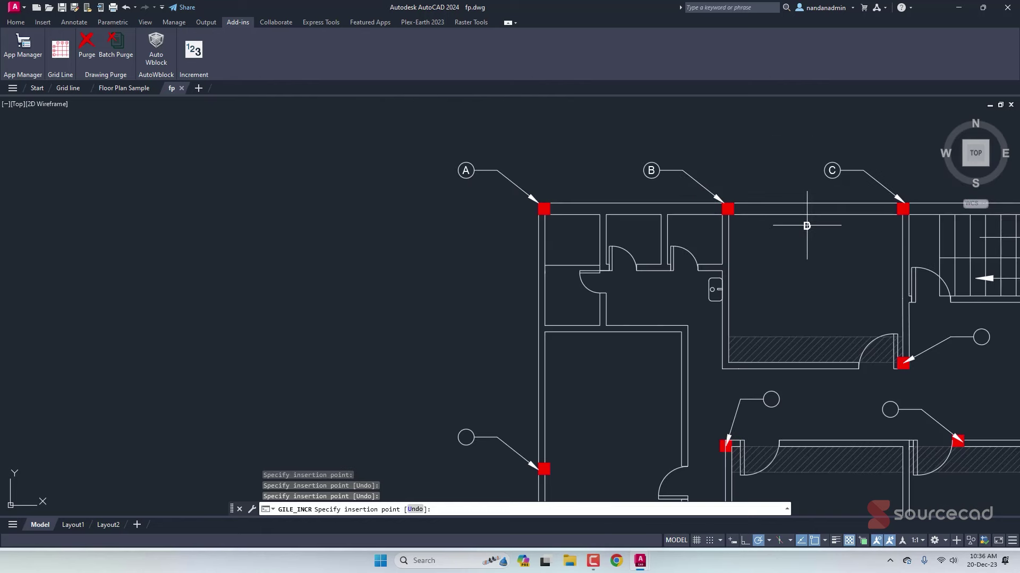
middle_click_drag(846, 257, 440, 240)
left_click(698, 150)
left_click(844, 395)
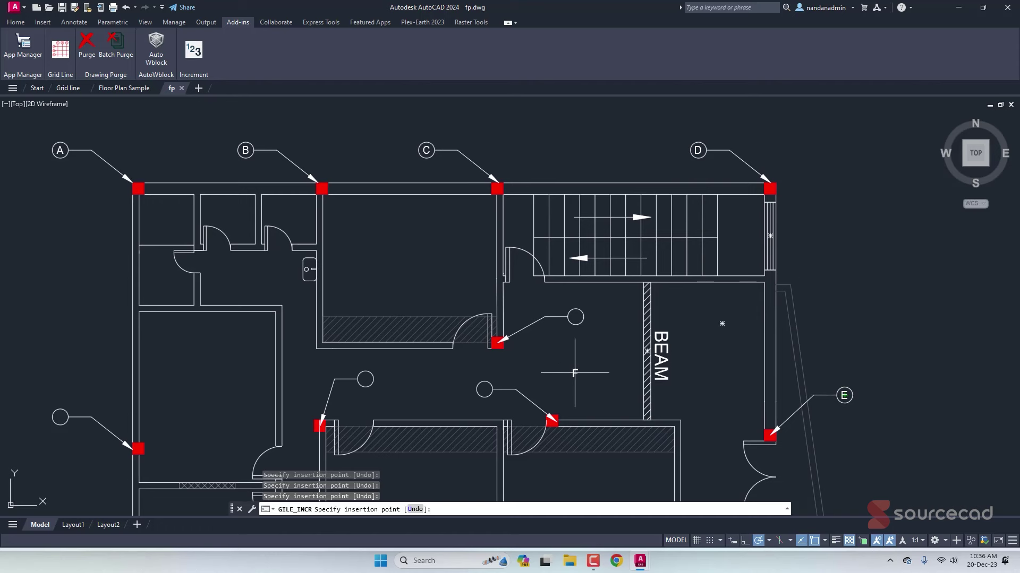
key("Escape")
middle_click_drag(581, 363, 654, 235)
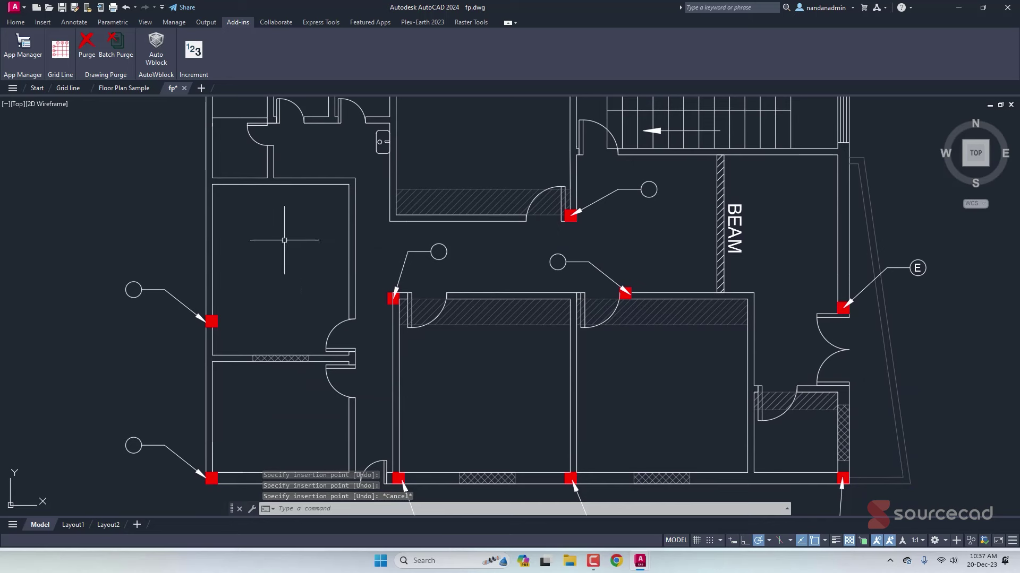
- Set Increment to Digits with start value 1 and prefix 'Room ', then accept
left_click(193, 49)
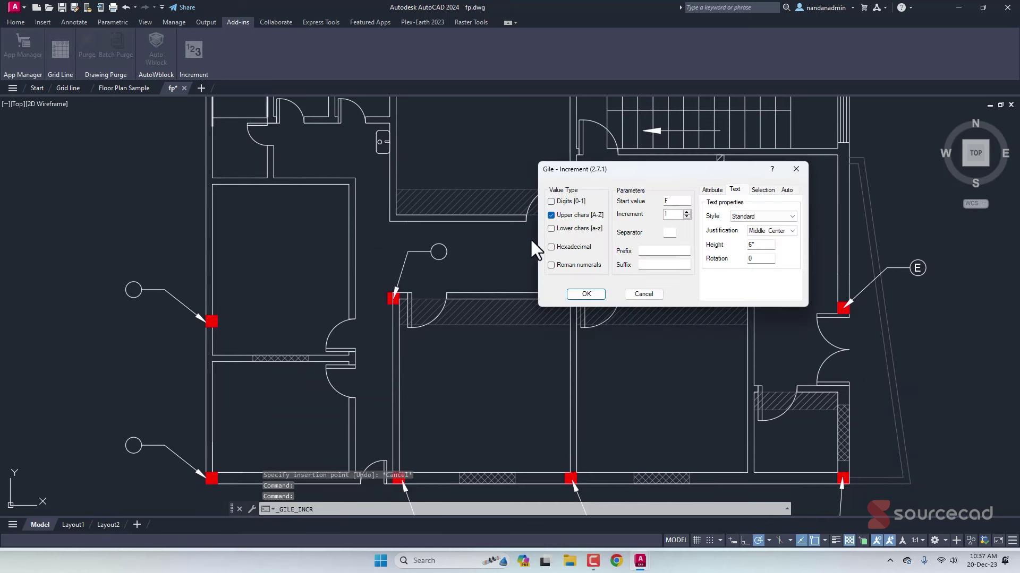
left_click(550, 215)
double_click(671, 201)
type("1")
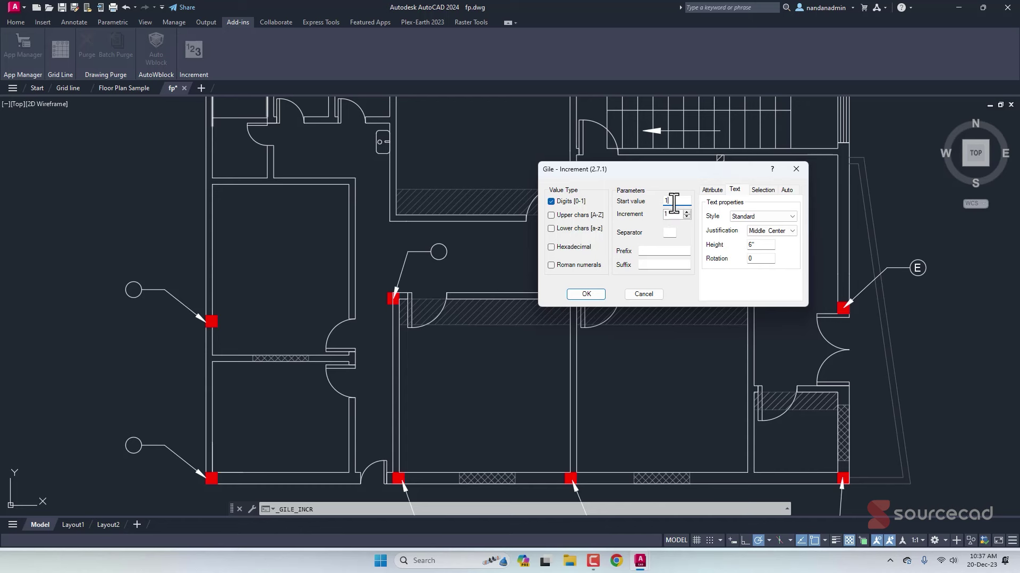
left_click(653, 251)
type("Room")
left_click(586, 294)
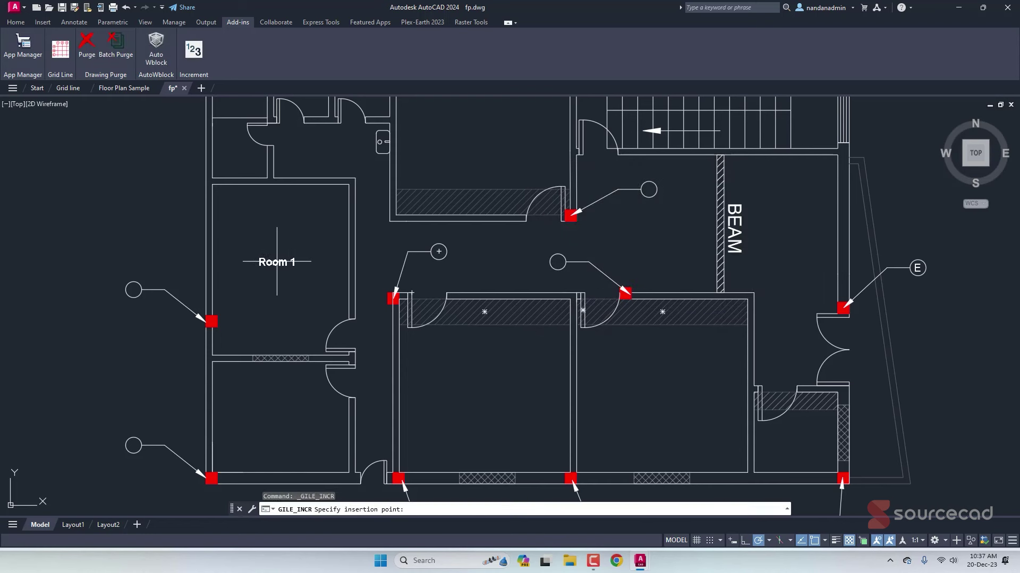
- Place Room 1 through Room 5 in the five rooms, then end the command
left_click(276, 261)
left_click(272, 420)
left_click(491, 401)
left_click(654, 395)
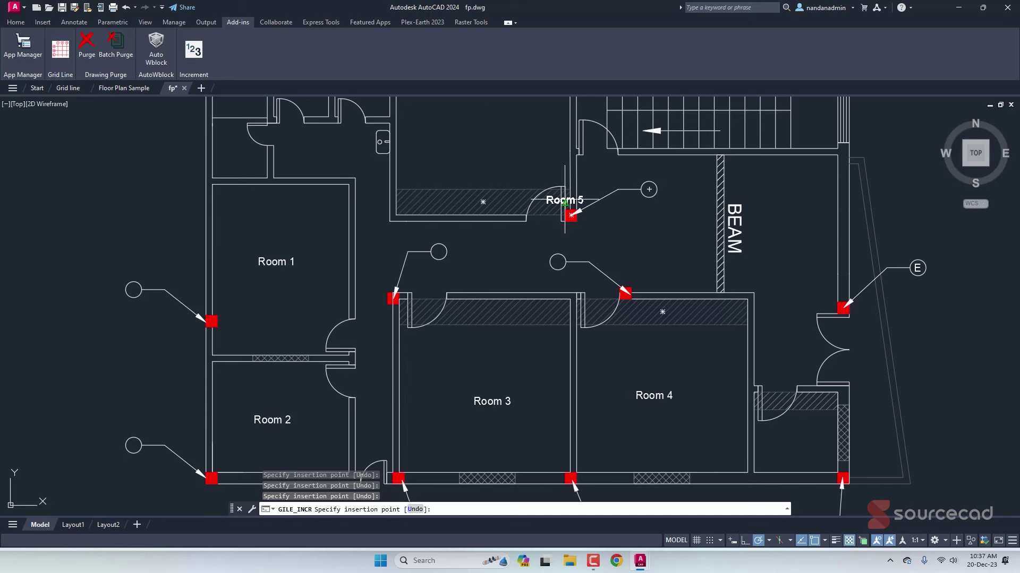
left_click(476, 122)
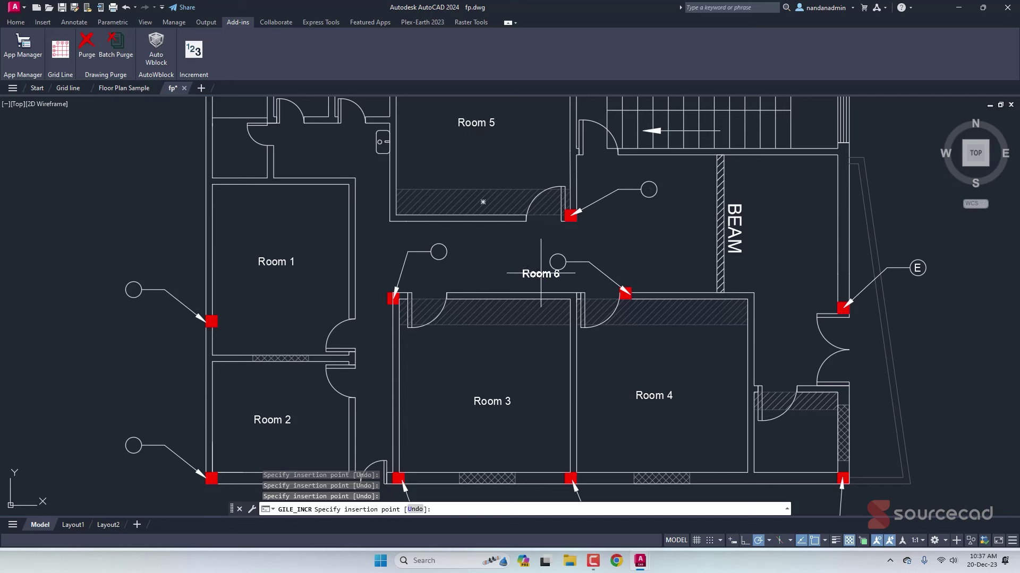
key("Escape")
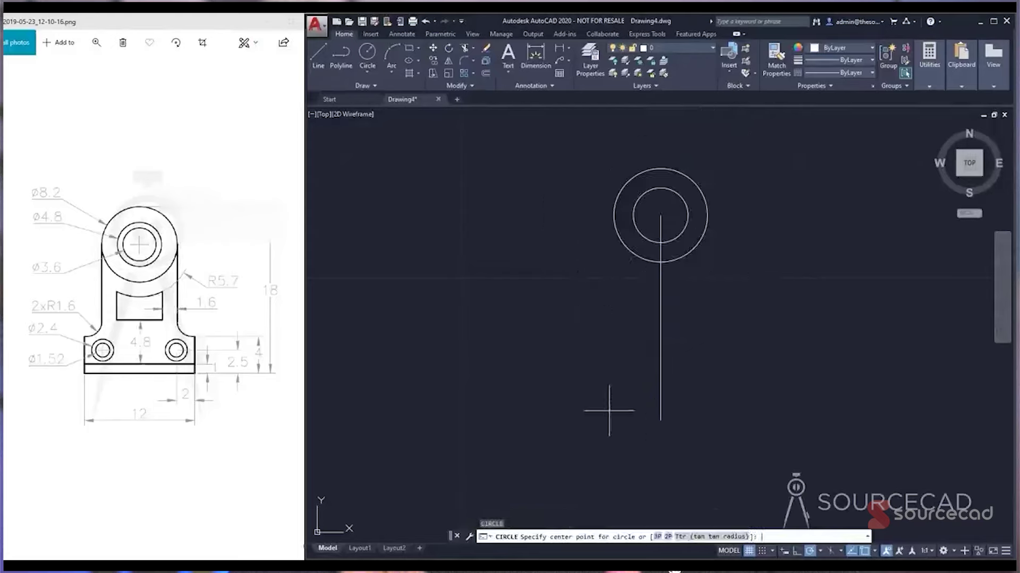
left_click(660, 217)
left_click(660, 345)
left_click(610, 345)
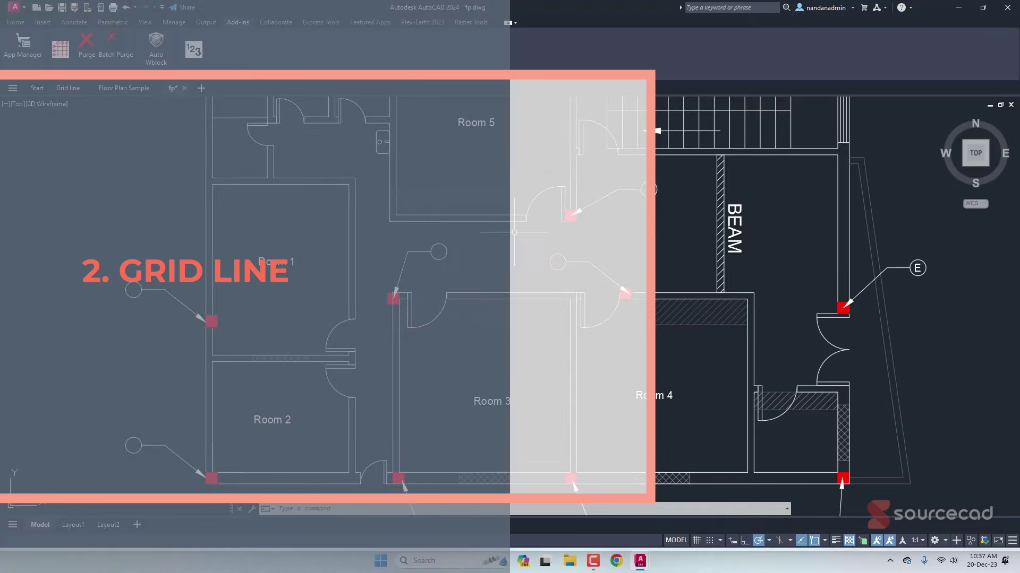
- Switch to Grid line.dwg and start GRIDLINE with the starting label A
left_click(68, 88)
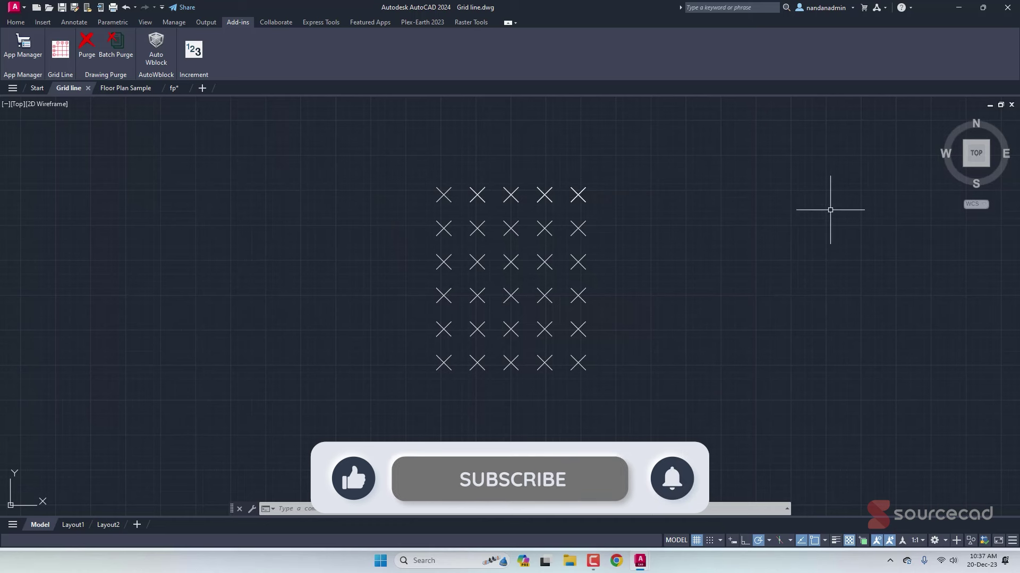
left_click(60, 49)
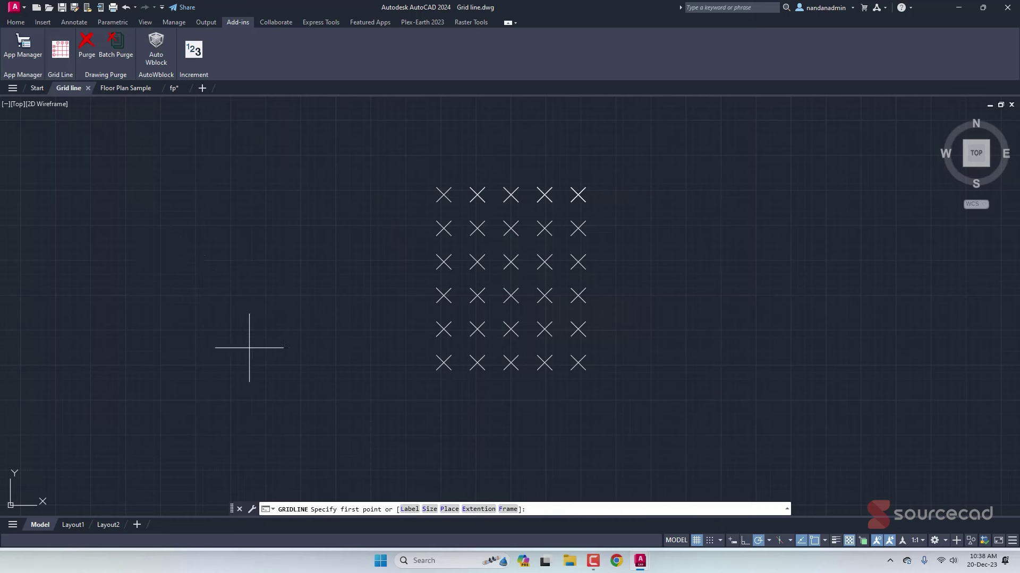
left_click(410, 510)
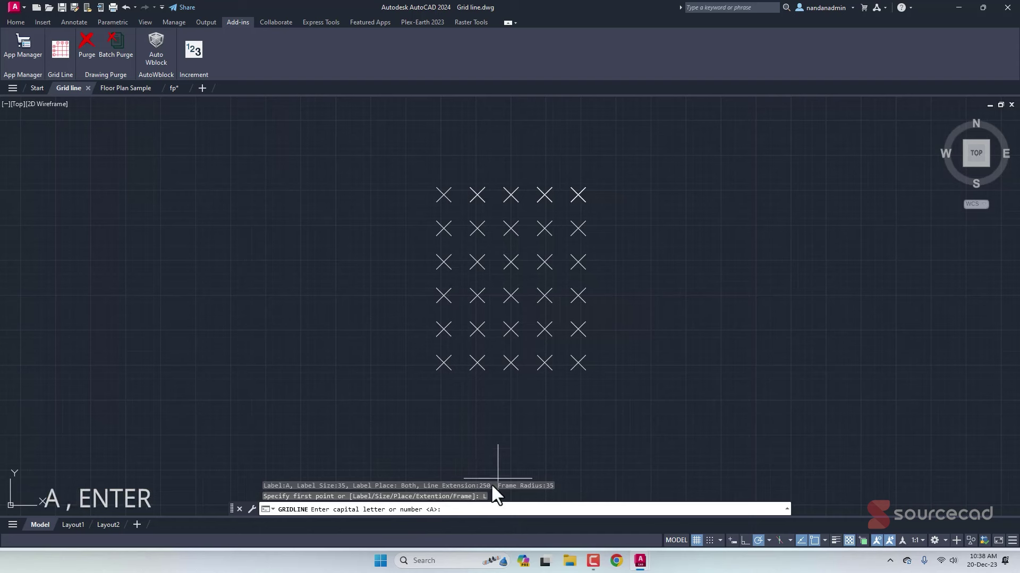
key("Return")
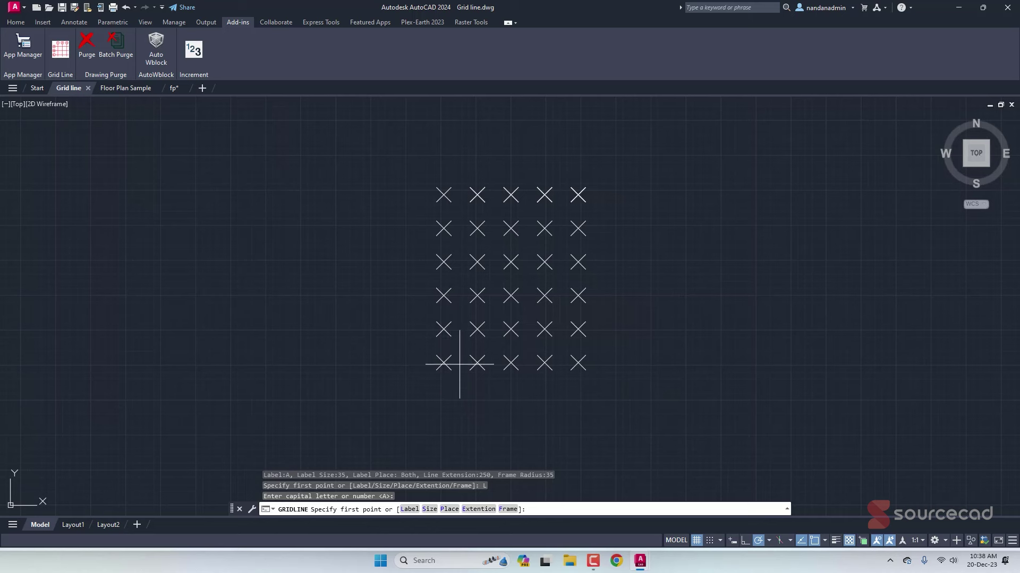
- Turn on Node snap and draw gridlines A, B and C across the bottom three rows
left_click(824, 541)
left_click(838, 384)
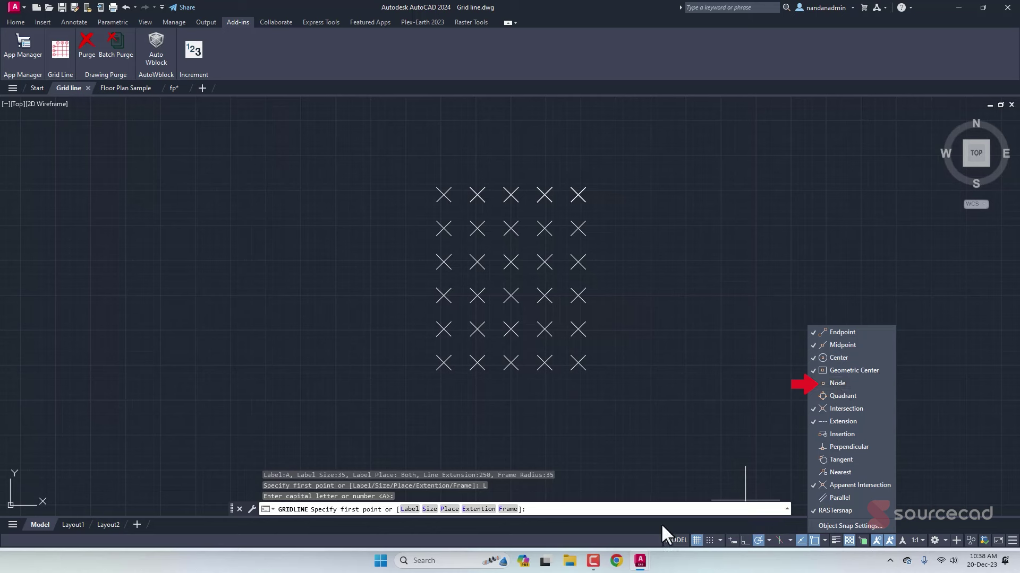
left_click(444, 363)
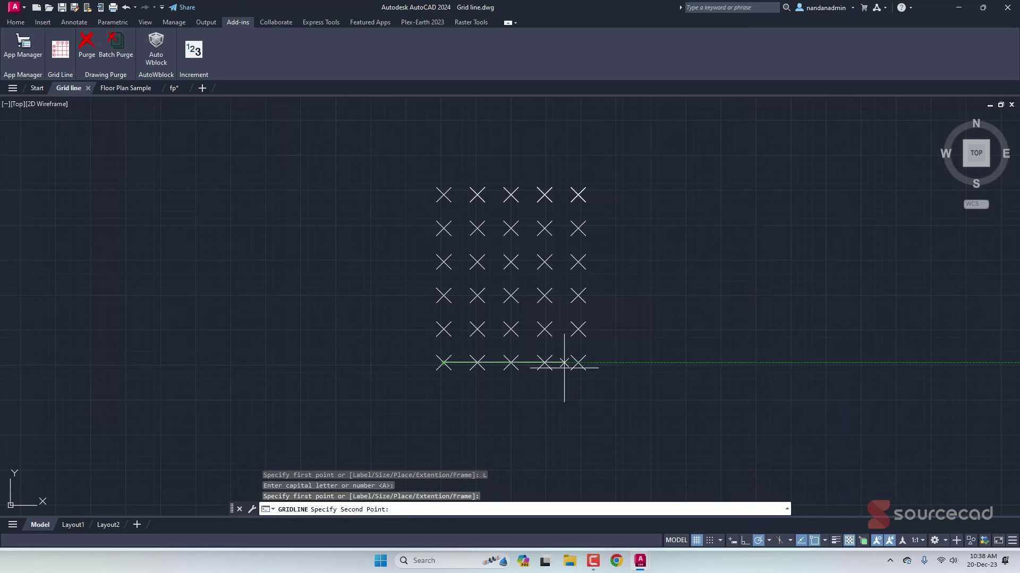
left_click(578, 363)
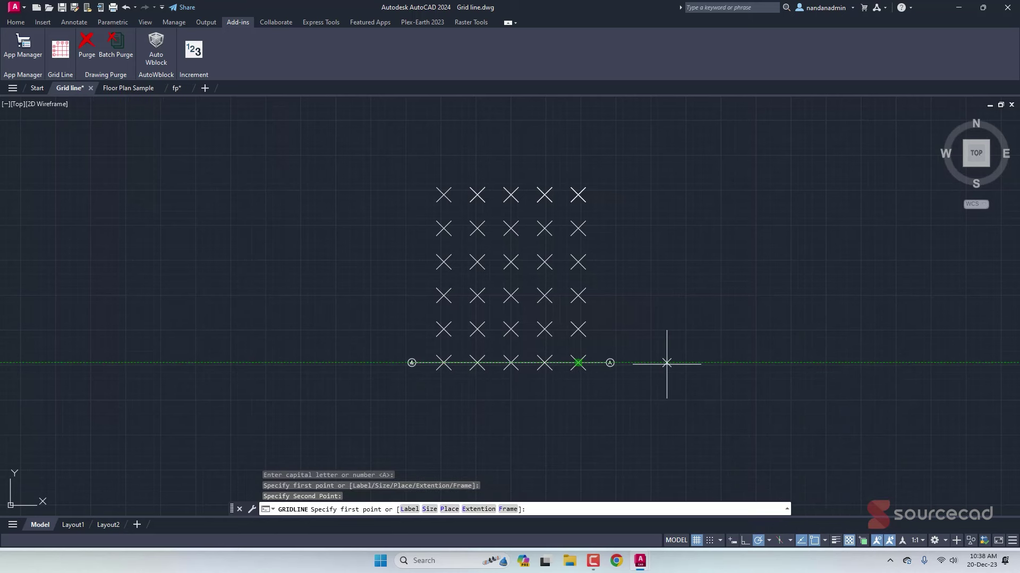
left_click(443, 329)
left_click(578, 330)
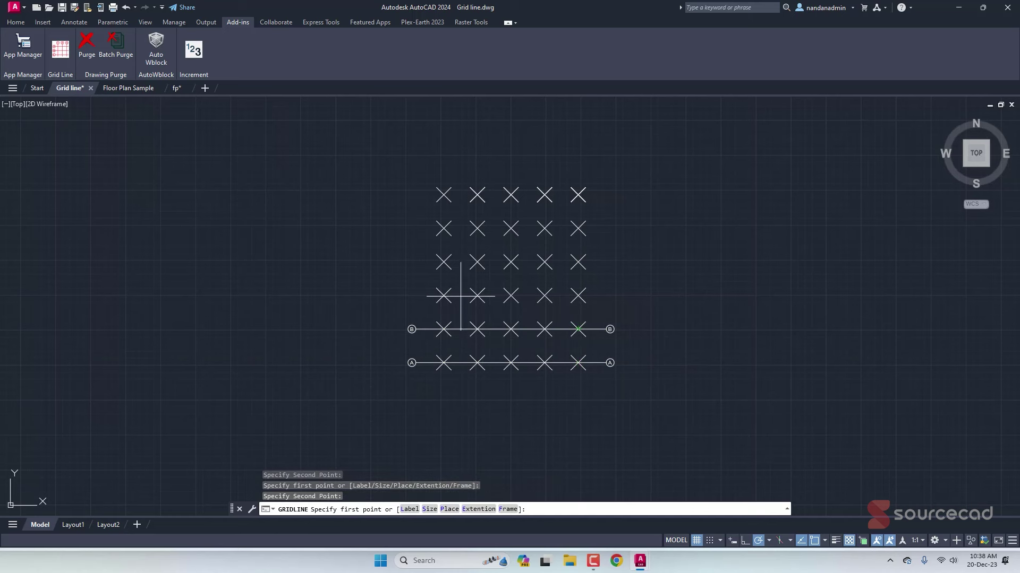
left_click(443, 296)
left_click(578, 296)
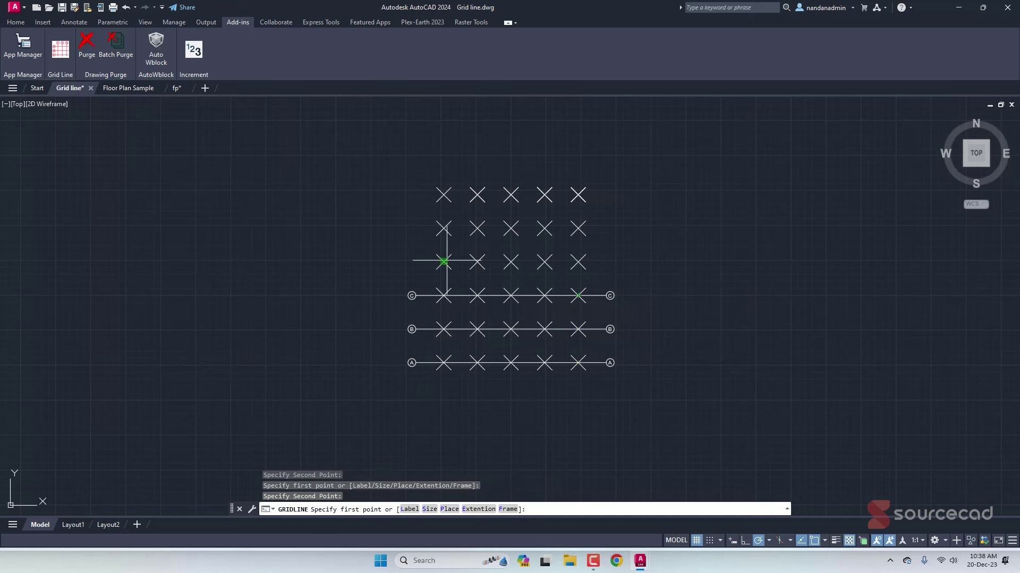
- Draw gridlines D, E and F across the upper three rows
left_click(443, 262)
left_click(579, 262)
left_click(443, 229)
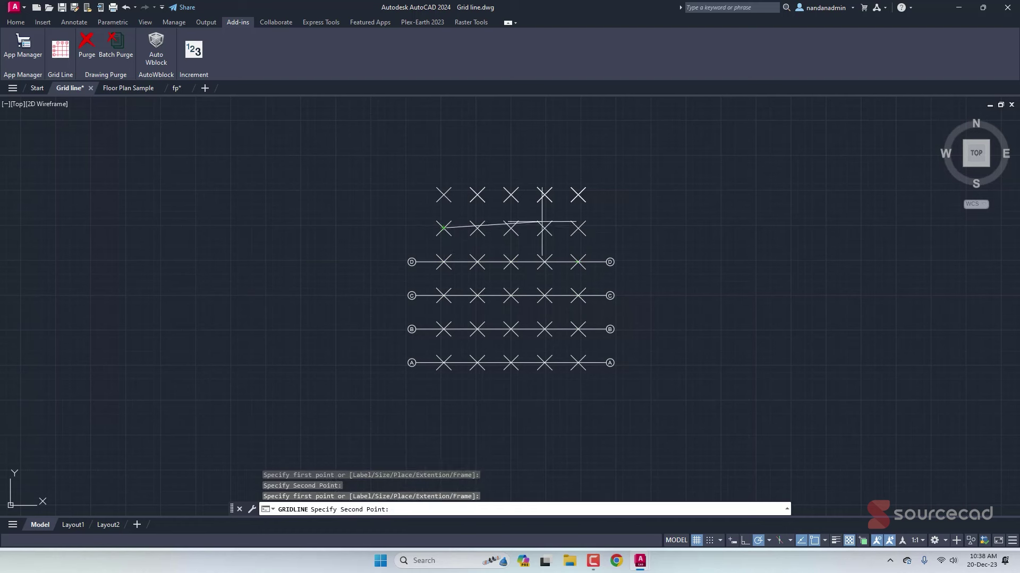
left_click(578, 229)
left_click(444, 195)
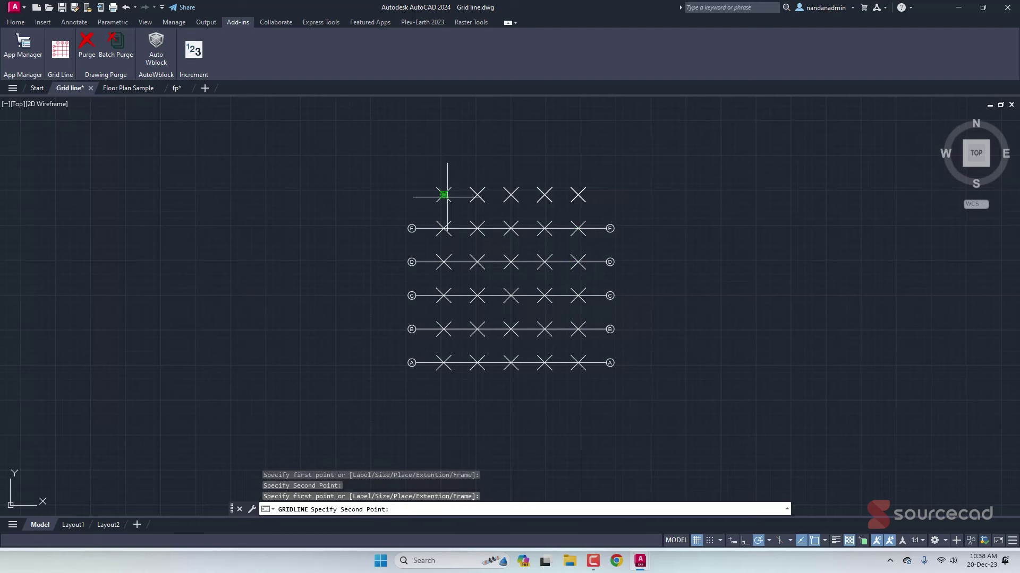
left_click(578, 195)
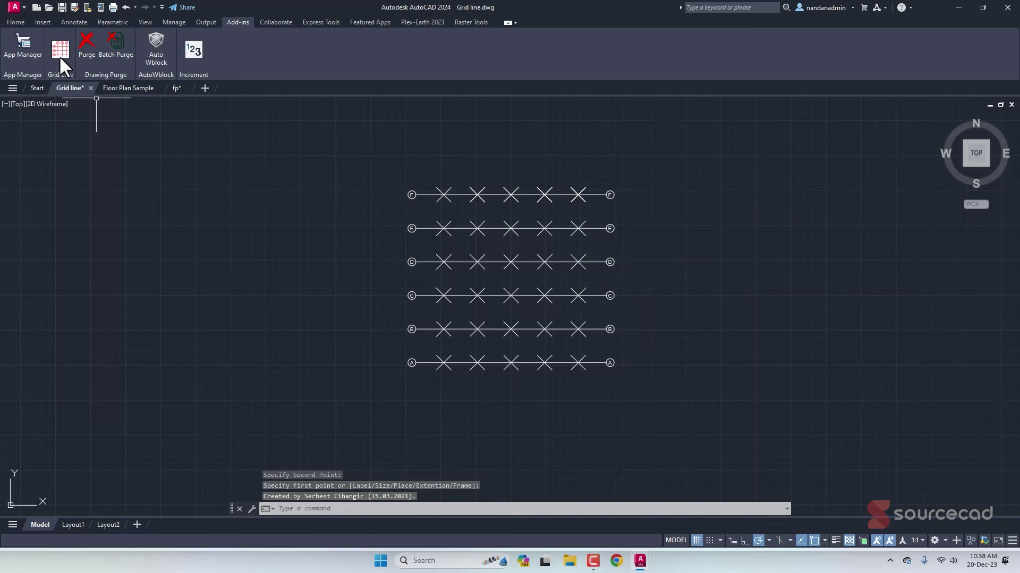
- Change the gridline label to 1 and draw vertical gridlines 1 and 2
left_click(410, 510)
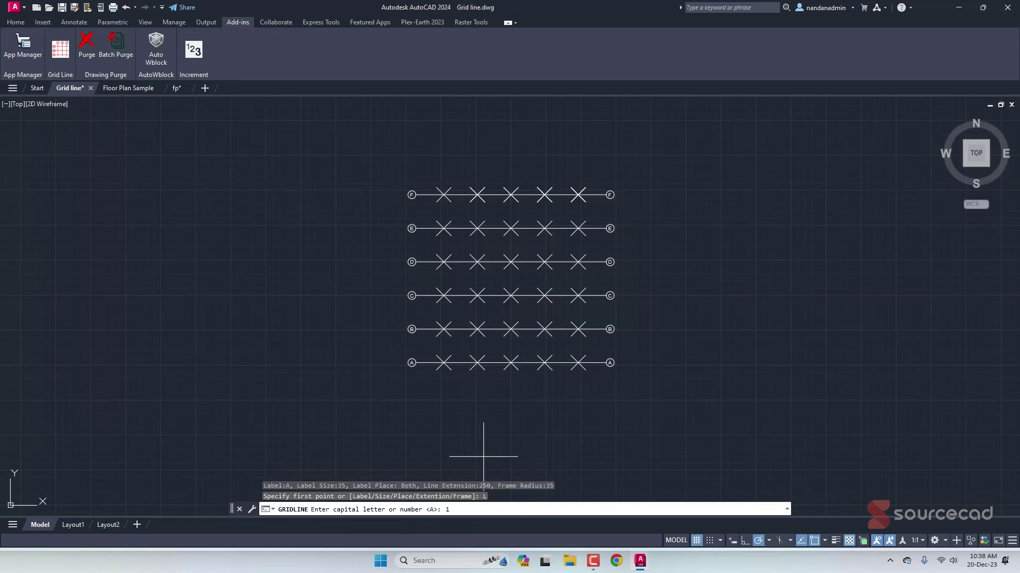
type("1")
key("Return")
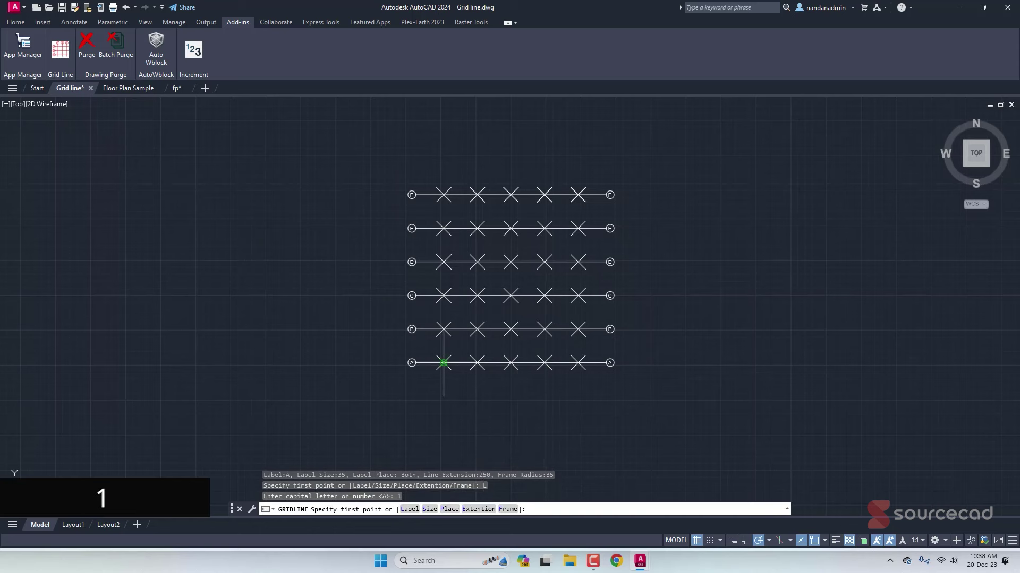
left_click(443, 363)
left_click(444, 195)
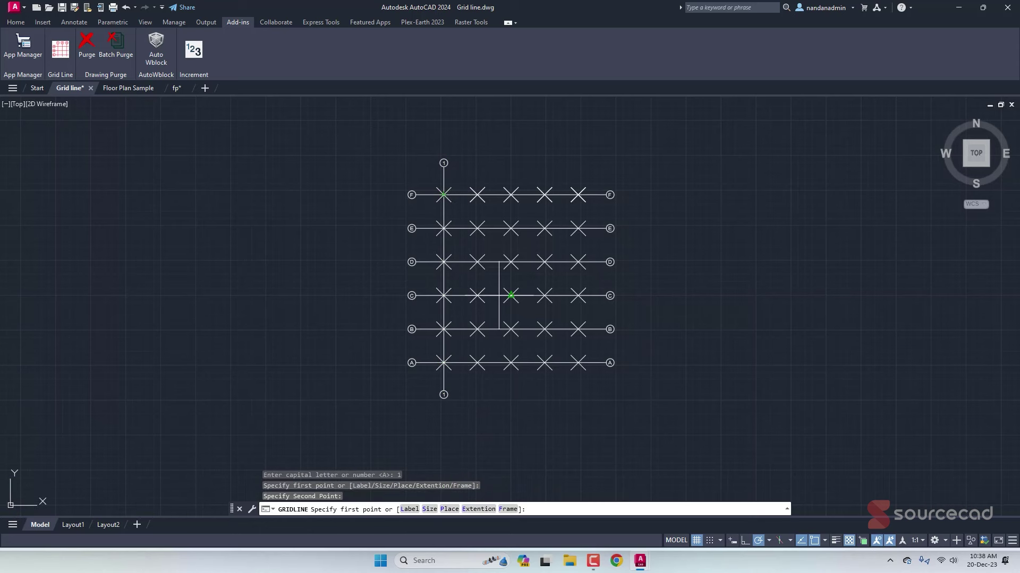
left_click(477, 363)
left_click(477, 195)
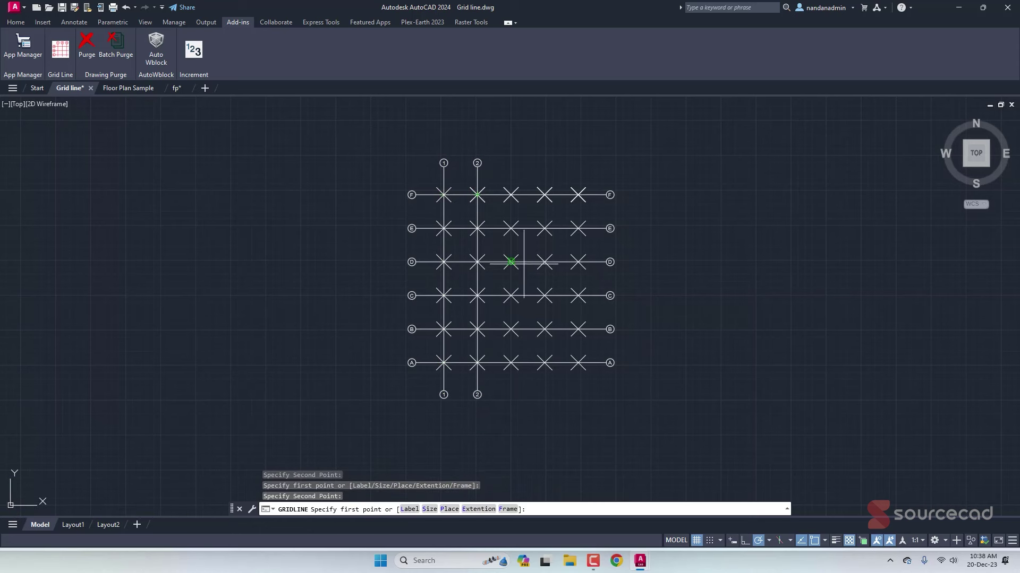
- Draw vertical gridlines 3, 4 and 5, then cancel GRIDLINE
left_click(510, 363)
left_click(511, 195)
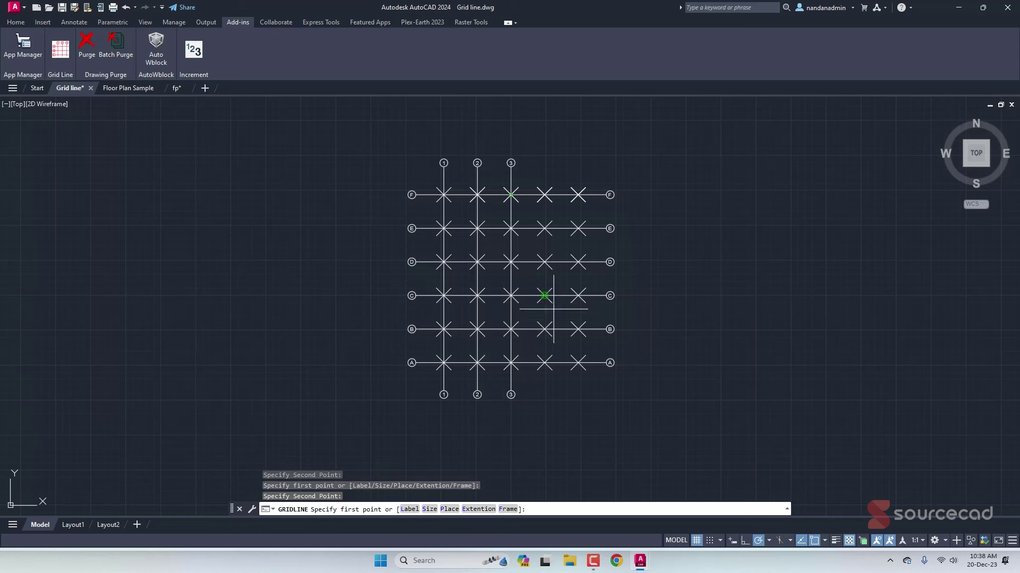
left_click(543, 362)
left_click(544, 195)
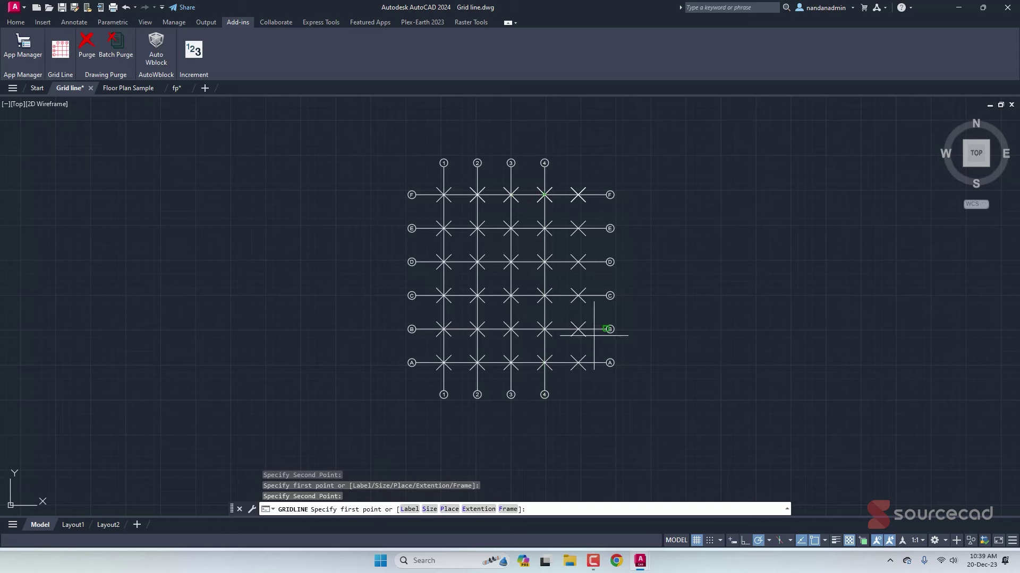
left_click(578, 363)
left_click(578, 195)
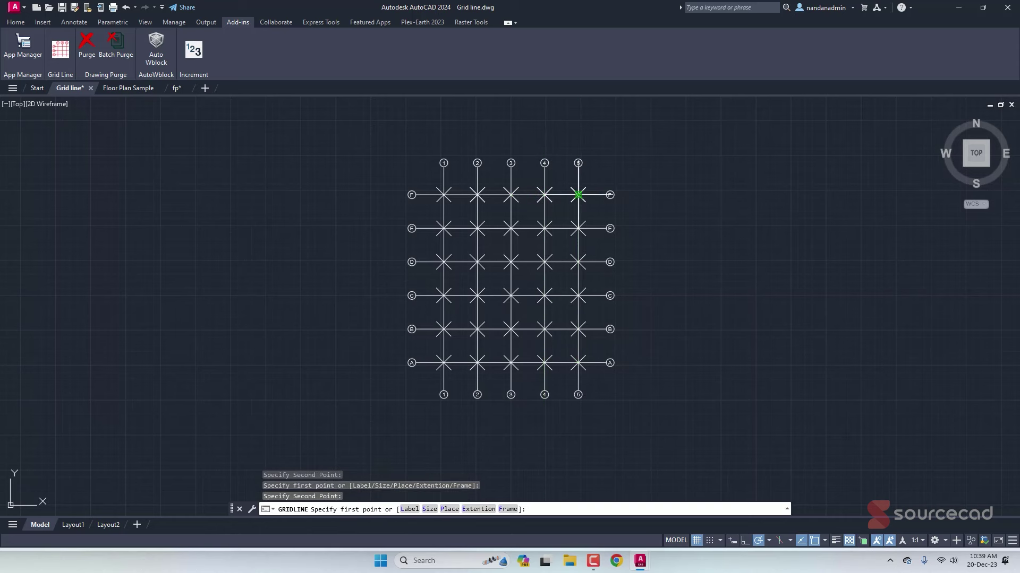
key("Escape")
left_click(429, 177)
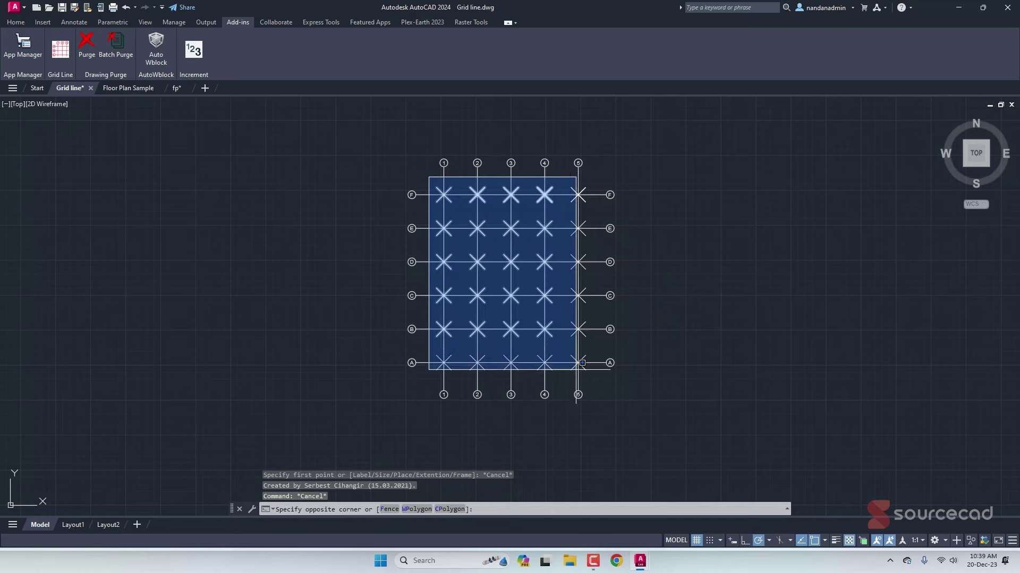
- Delete the 37 X point markers, then zoom in to check the F bubble label
left_click(593, 376)
key("Delete")
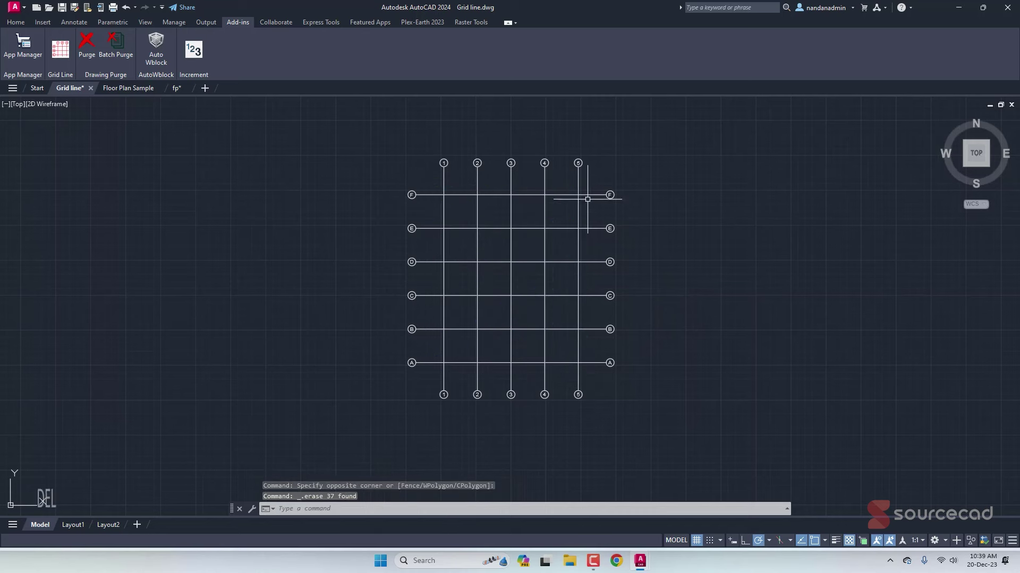
scroll(609, 193, "up", 6)
double_click(614, 203)
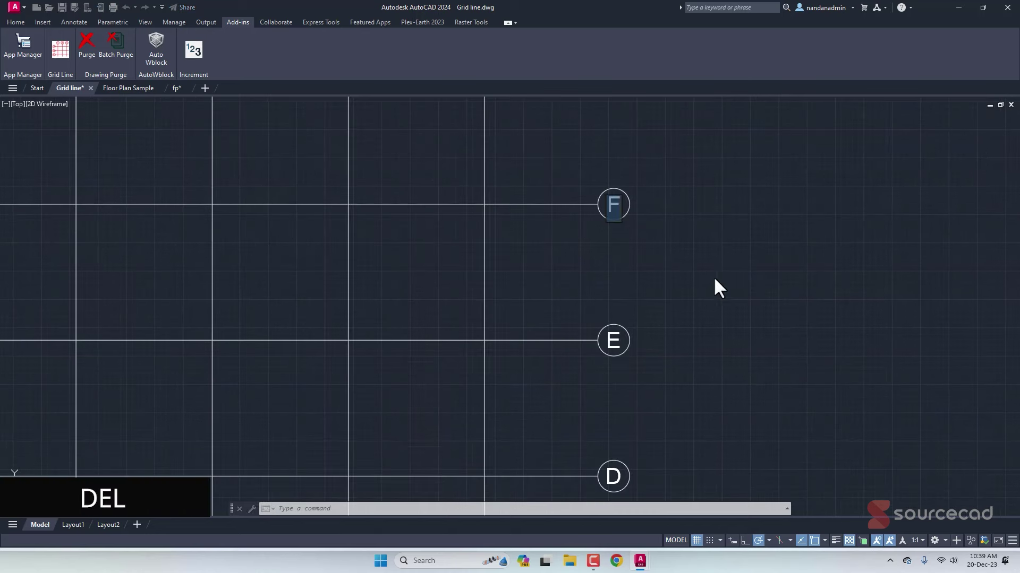
left_click(701, 252)
key("Escape")
scroll(701, 254, "down", 3)
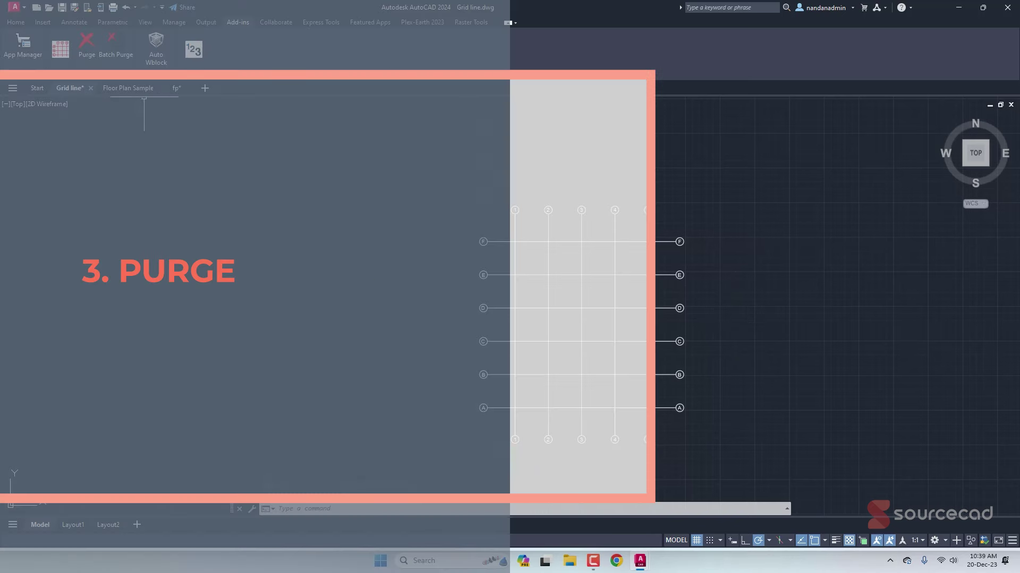
- Switch to Floor Plan Sample.dwg and frame the full office floor layout
left_click(130, 88)
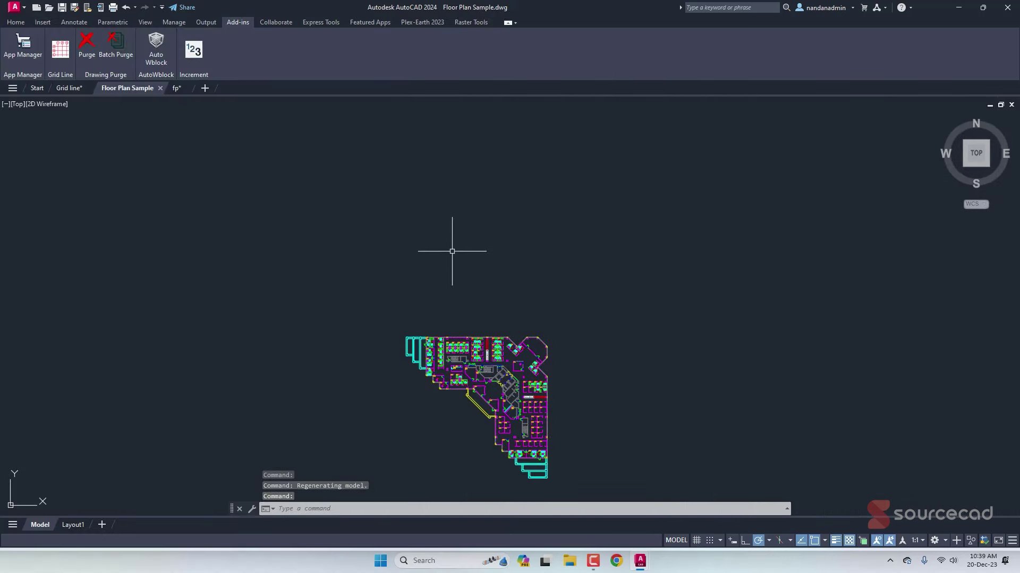
middle_click_drag(584, 387, 587, 316)
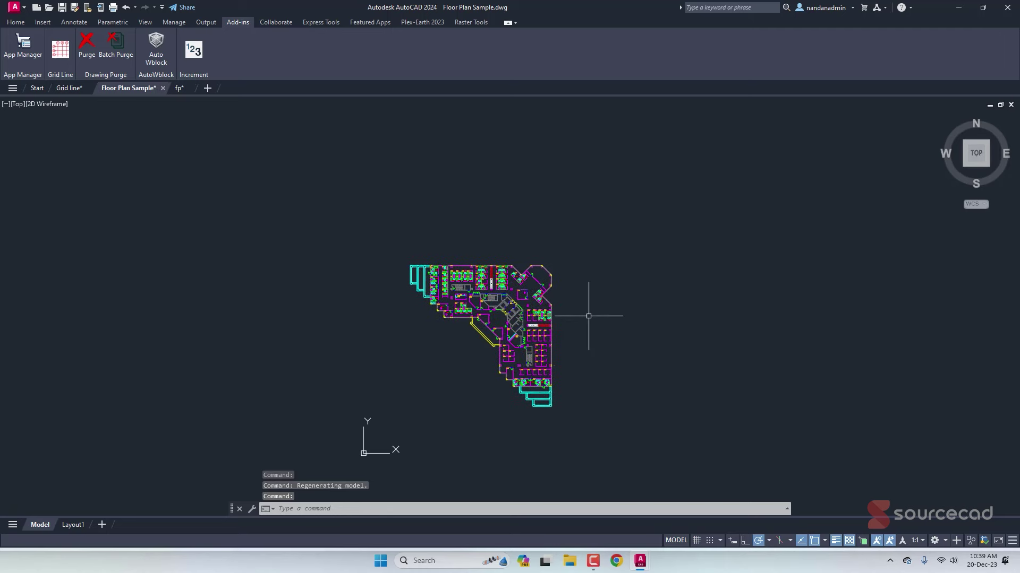
scroll(589, 316, "up", 5)
scroll(687, 328, "down", 1)
middle_click_drag(688, 328, 703, 299)
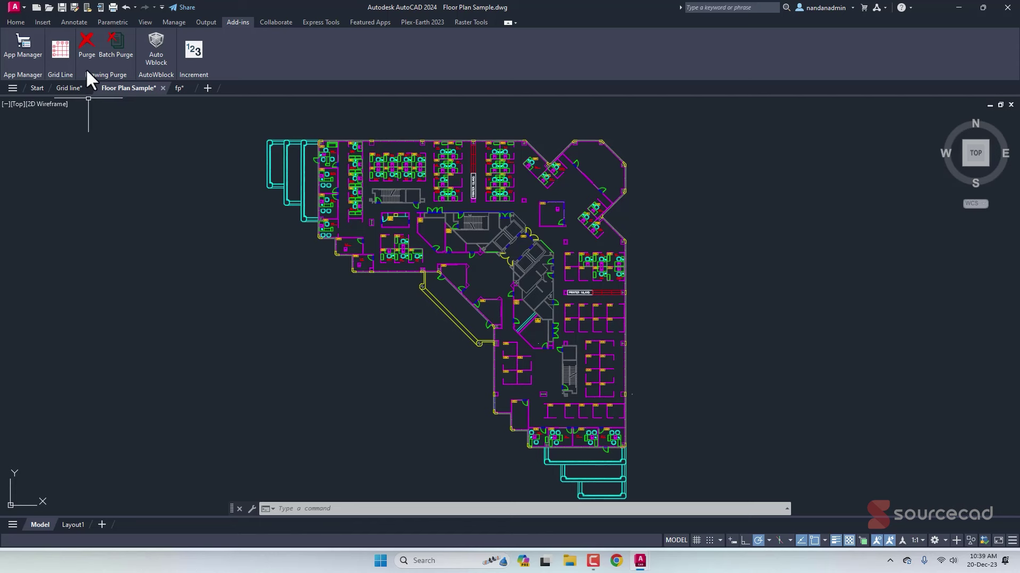
- Purge the floor plan drawing, then open the Drawing Purge batch window from Batch Purge
left_click(87, 46)
left_click(114, 43)
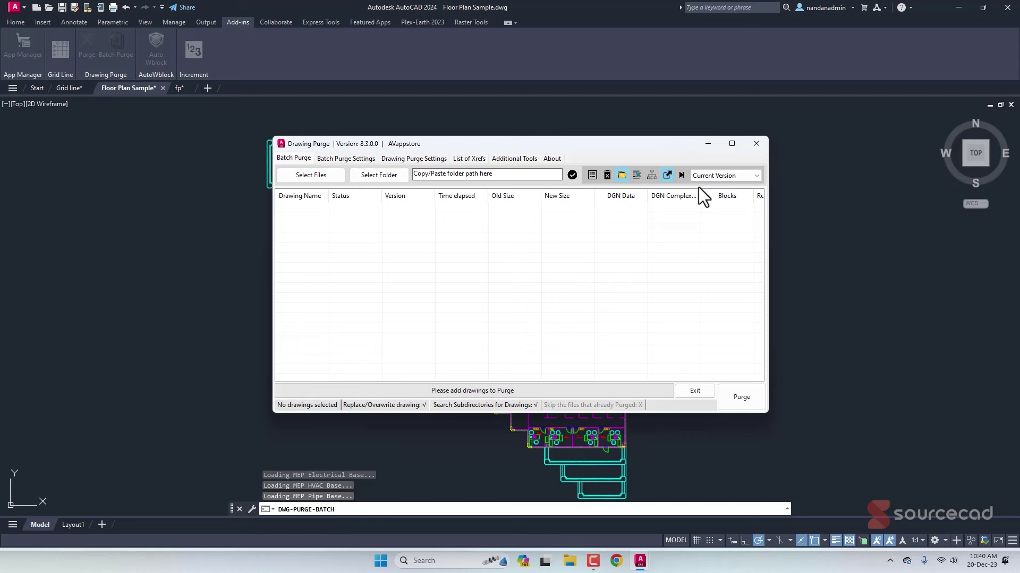
left_click(725, 177)
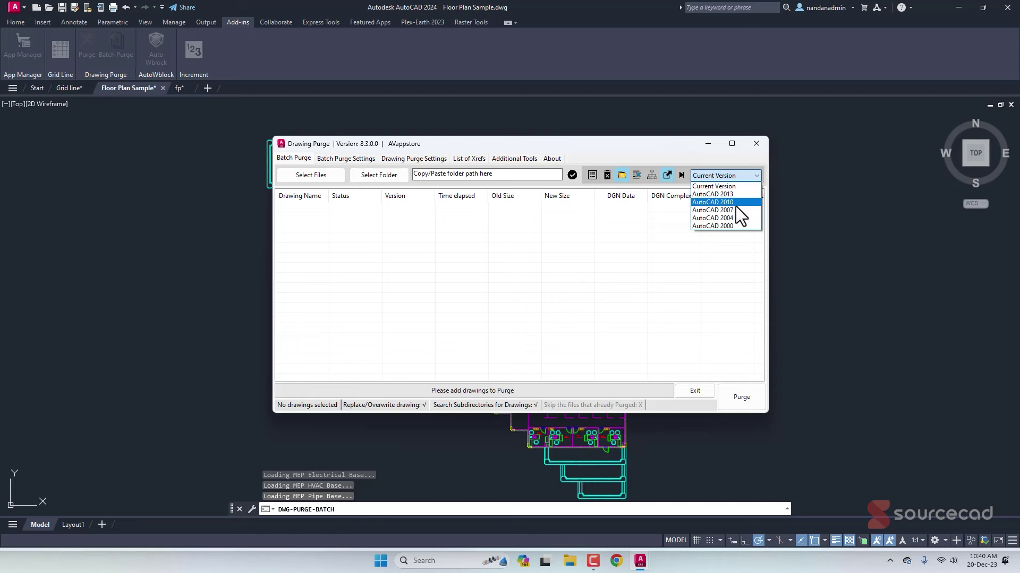
left_click(734, 174)
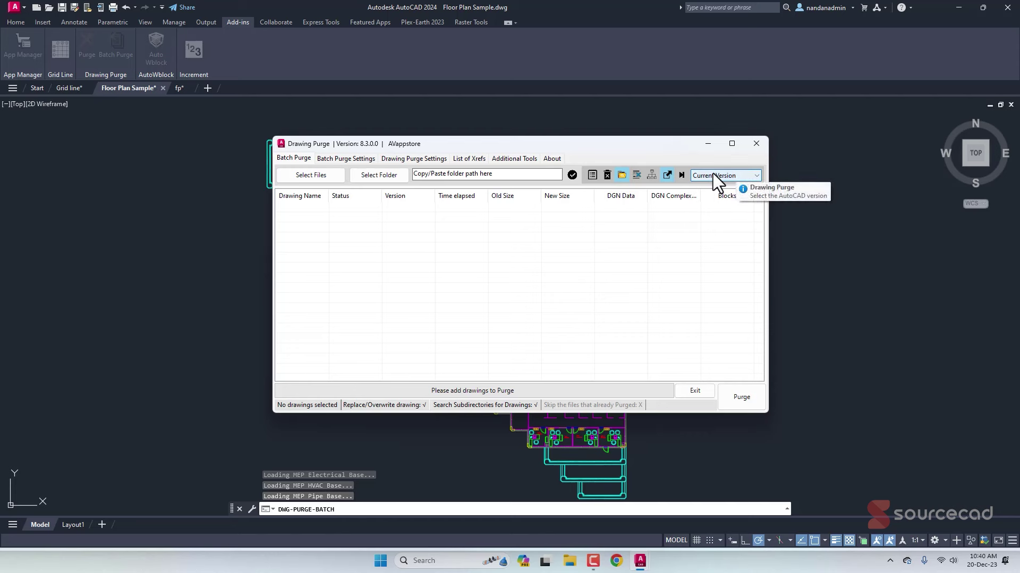
left_click(362, 159)
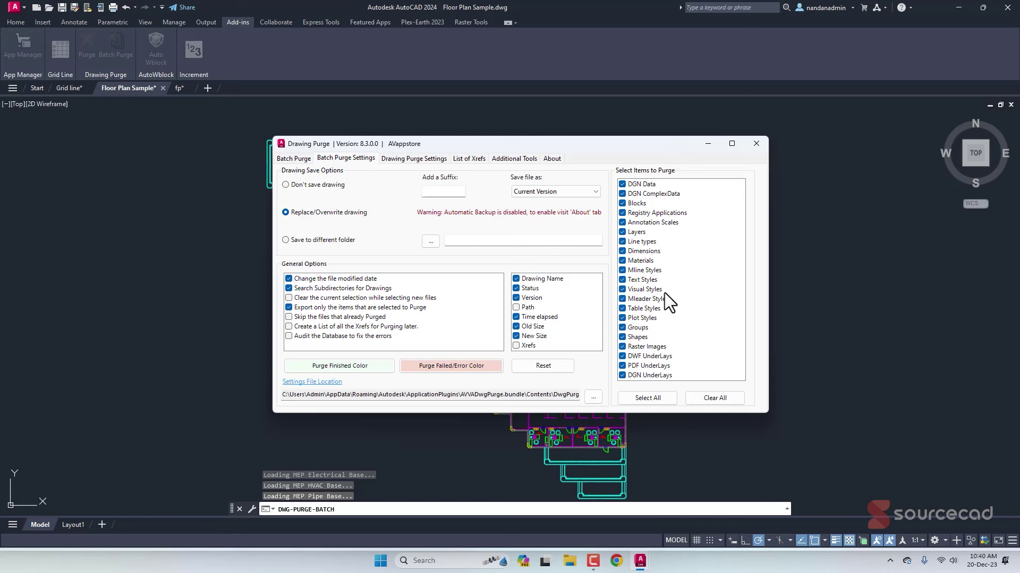
left_click(438, 192)
left_click(556, 193)
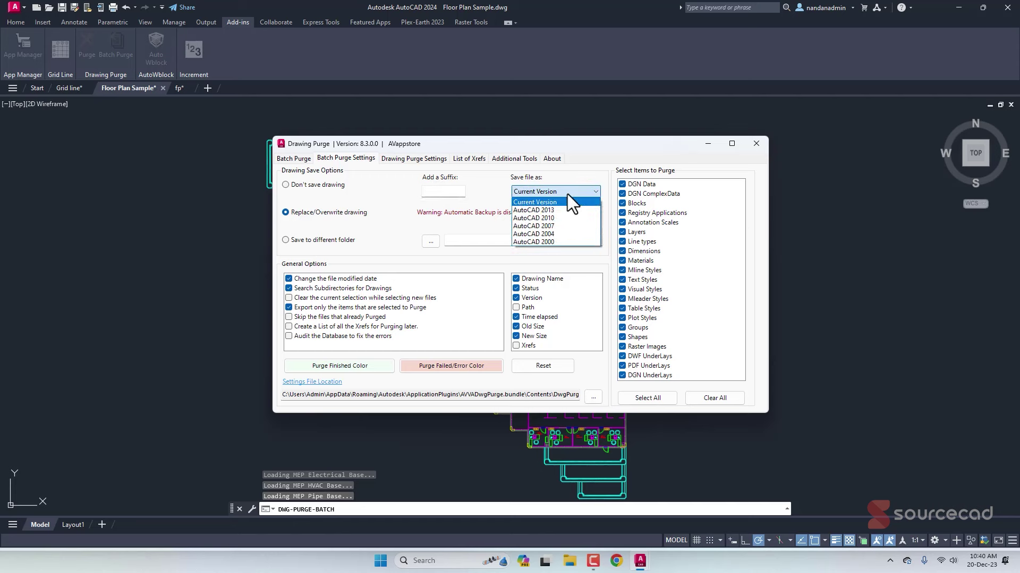
left_click(567, 193)
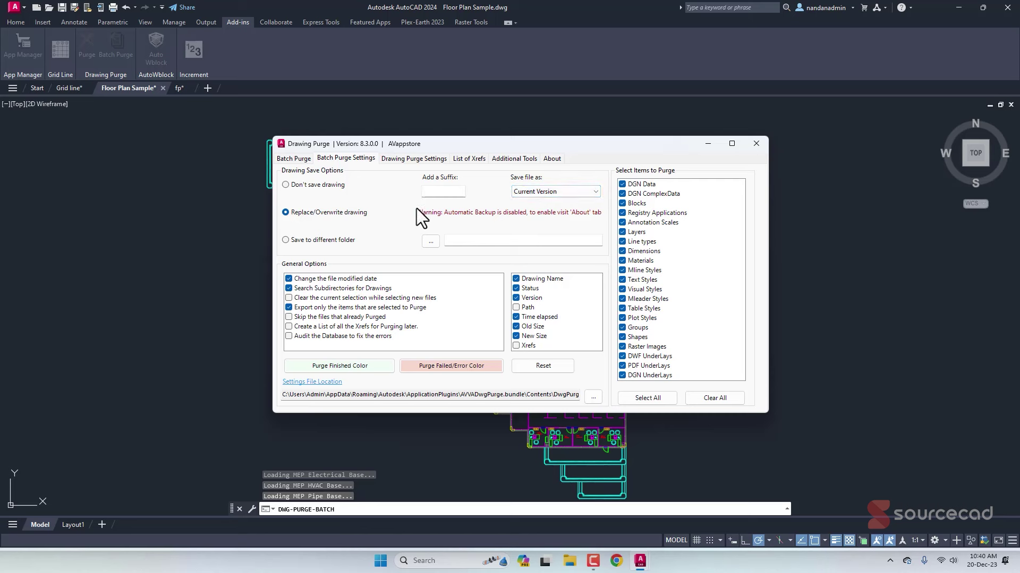
mouse_move(417, 208)
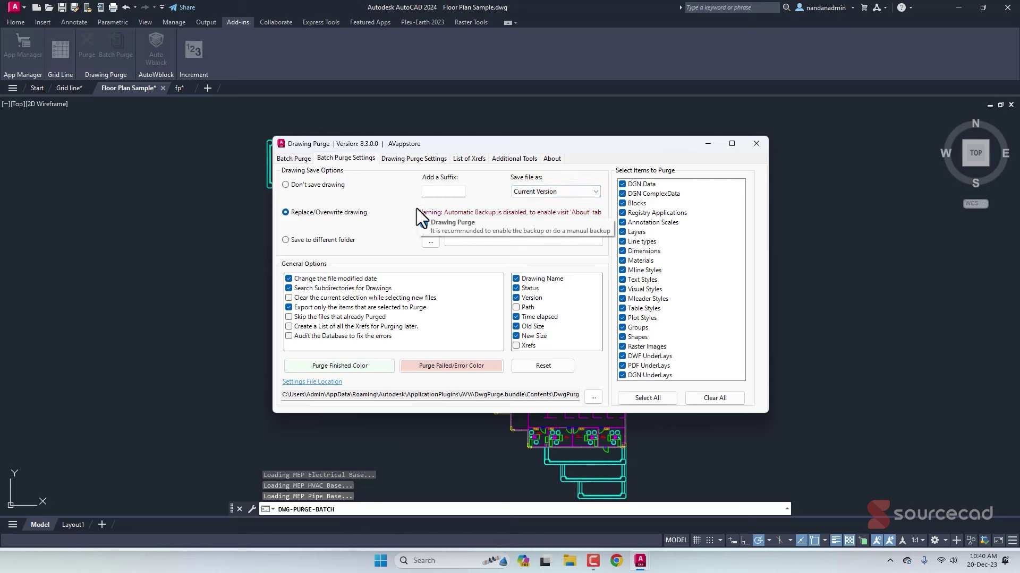
left_click(293, 158)
left_click(310, 177)
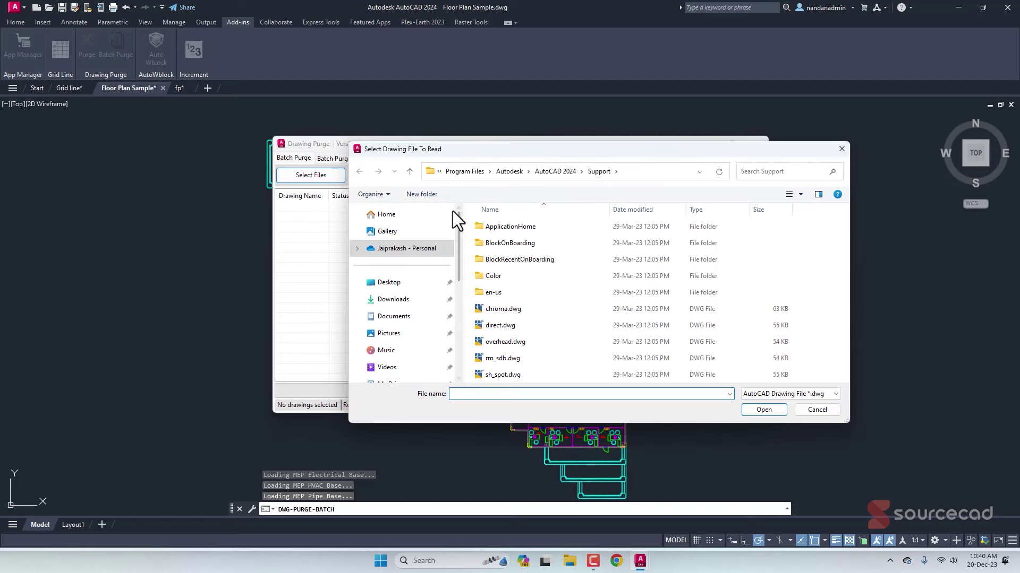
- Add the 16 drawings CHAIR7.dwg through SOFA2.dwg from SourceCAD Library > Furniture to the list
left_click(409, 283)
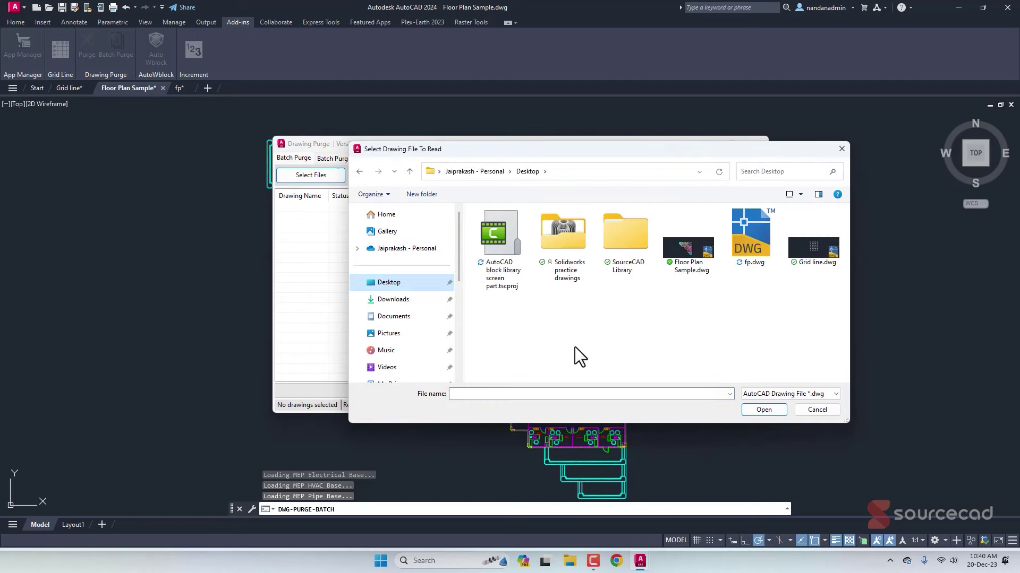
double_click(624, 234)
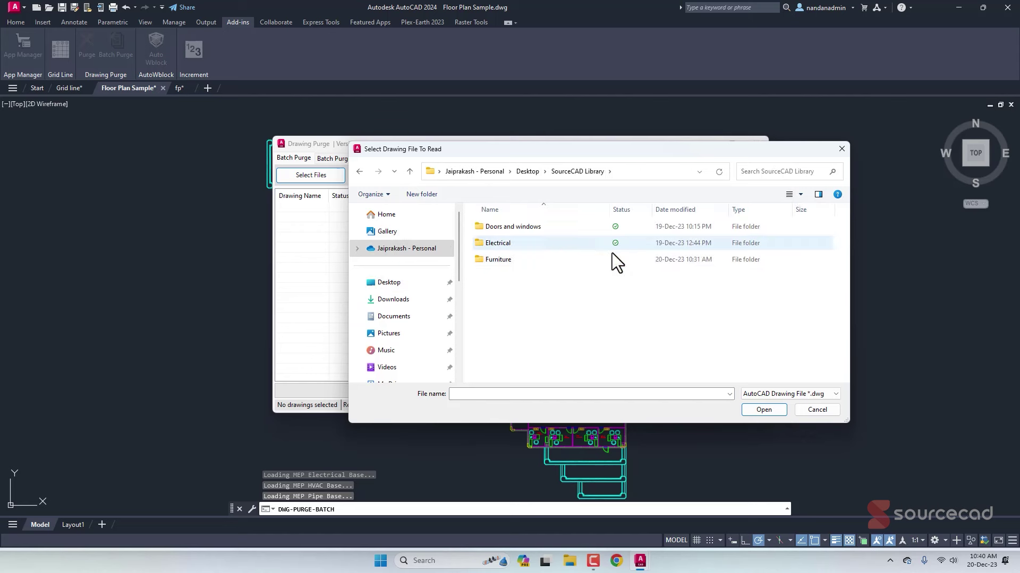
double_click(508, 260)
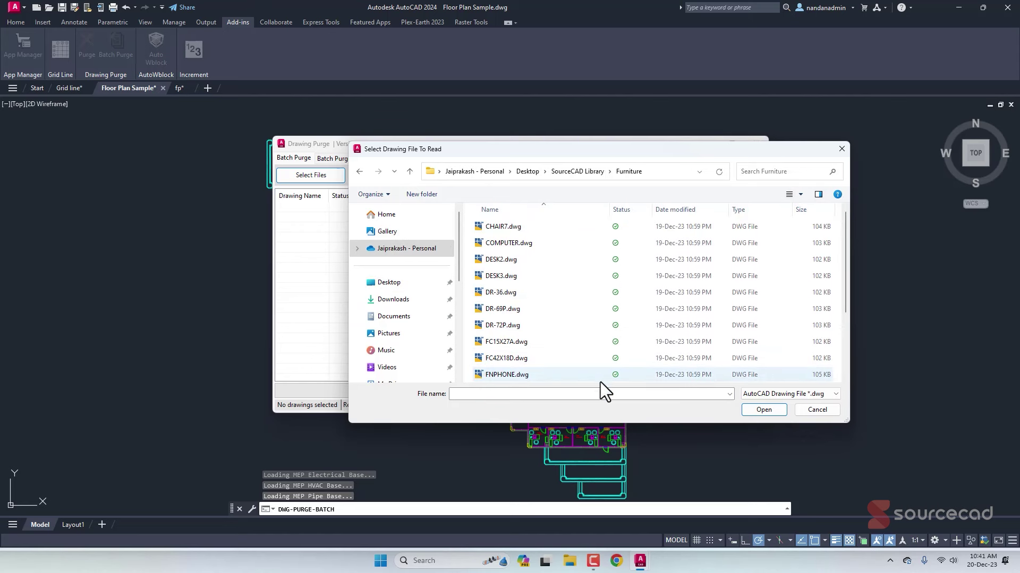
left_click(762, 411)
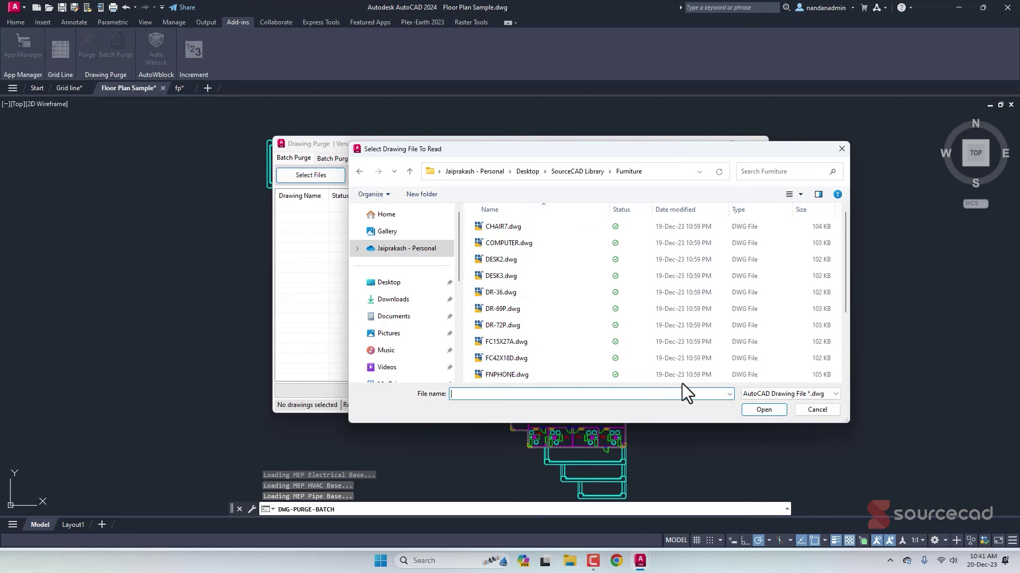
left_click(550, 226)
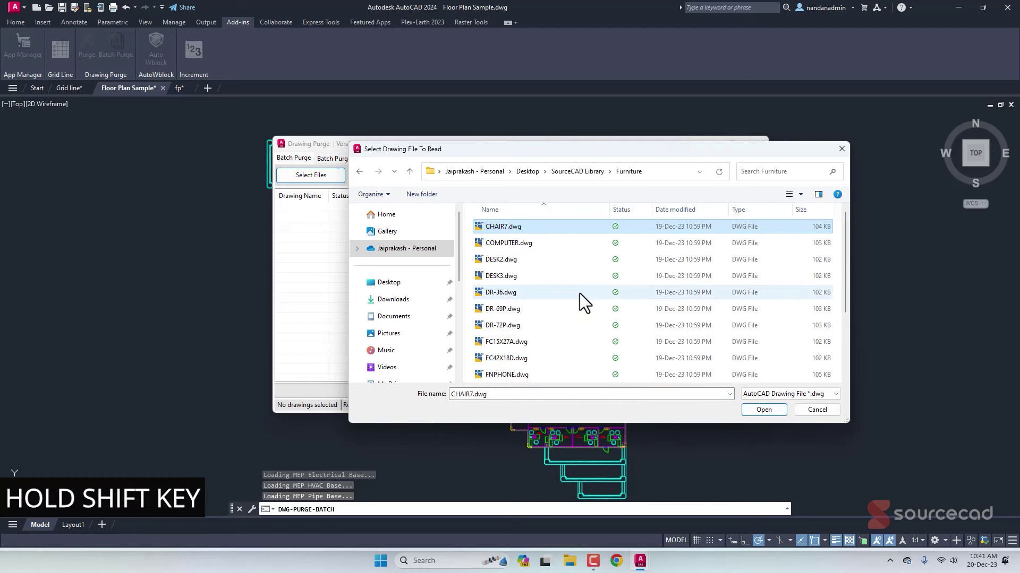
scroll(579, 293, "down", 2)
left_click(573, 375, "shift")
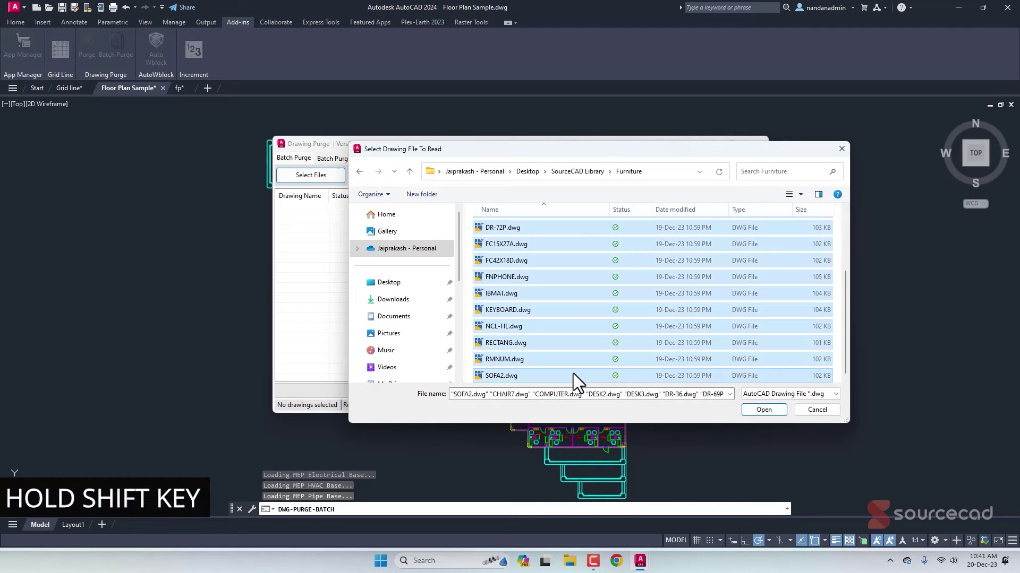
left_click(764, 410)
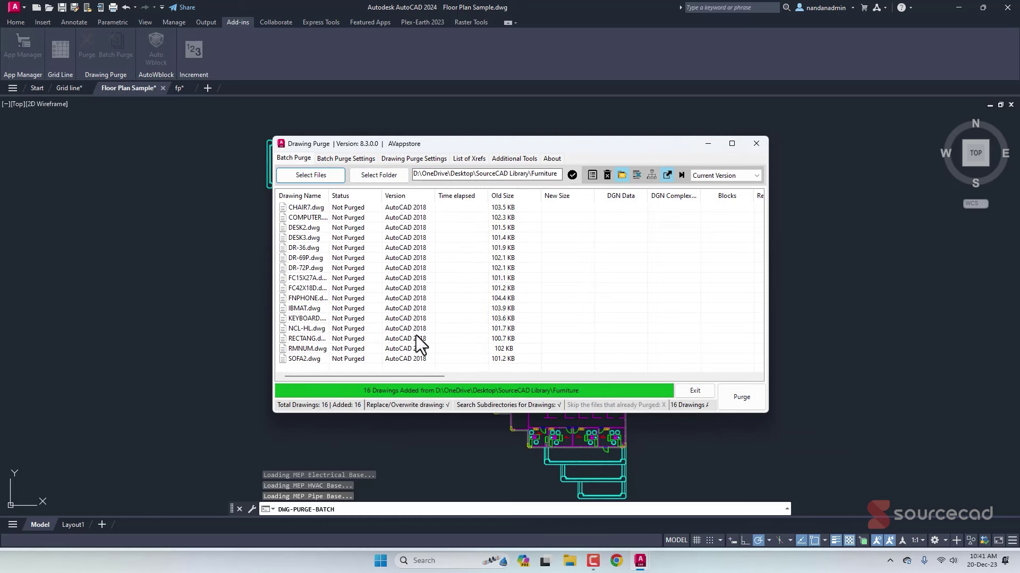
- Add the whole Desktop > SourceCAD Library > Furniture folder, bringing the list to 32 drawings
left_click(391, 177)
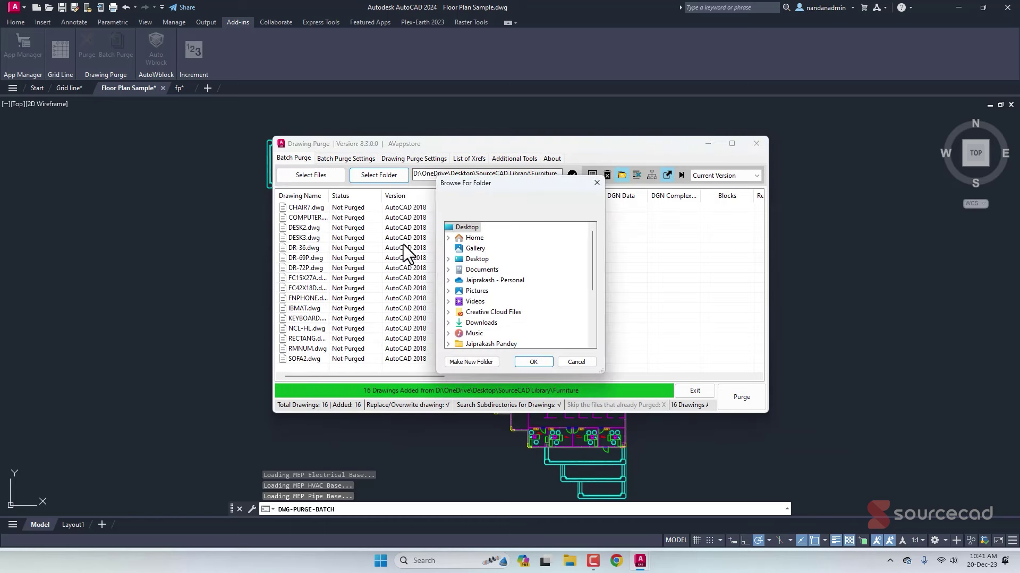
left_click(475, 259)
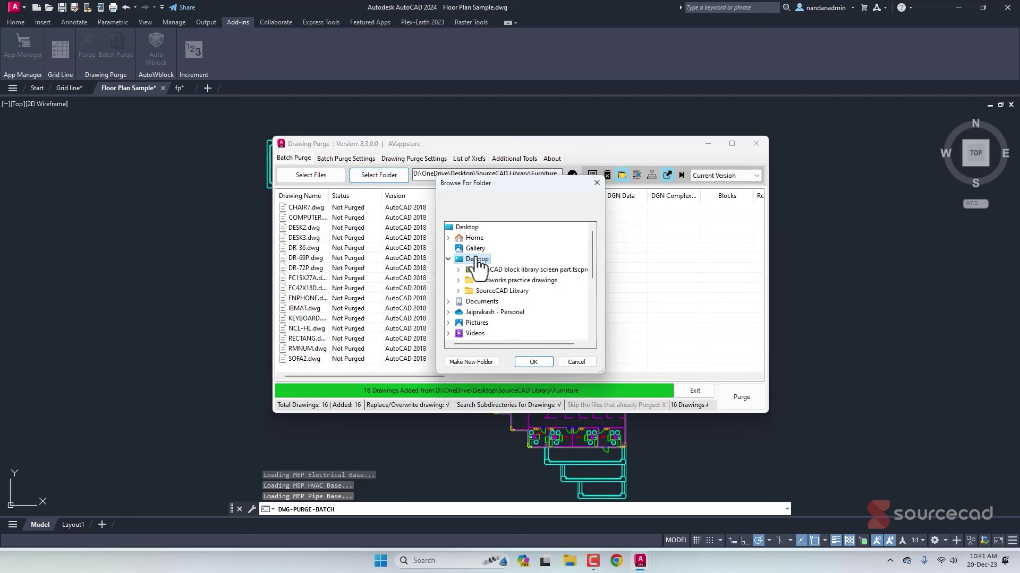
double_click(491, 291)
left_click(498, 322)
left_click(532, 363)
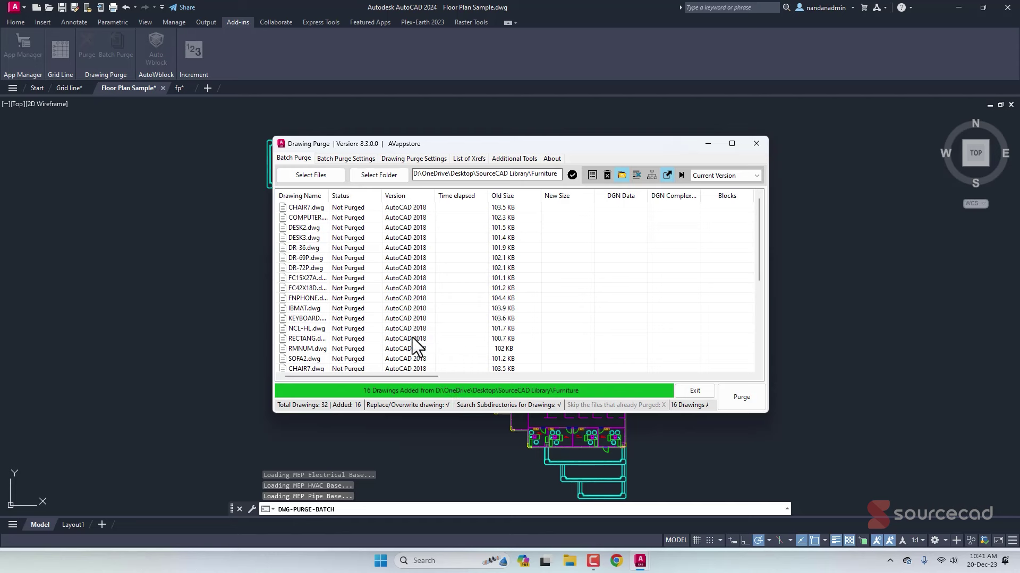
- Run Purge on all 32 drawings, check the completed results table, and close Drawing Purge
left_click(742, 397)
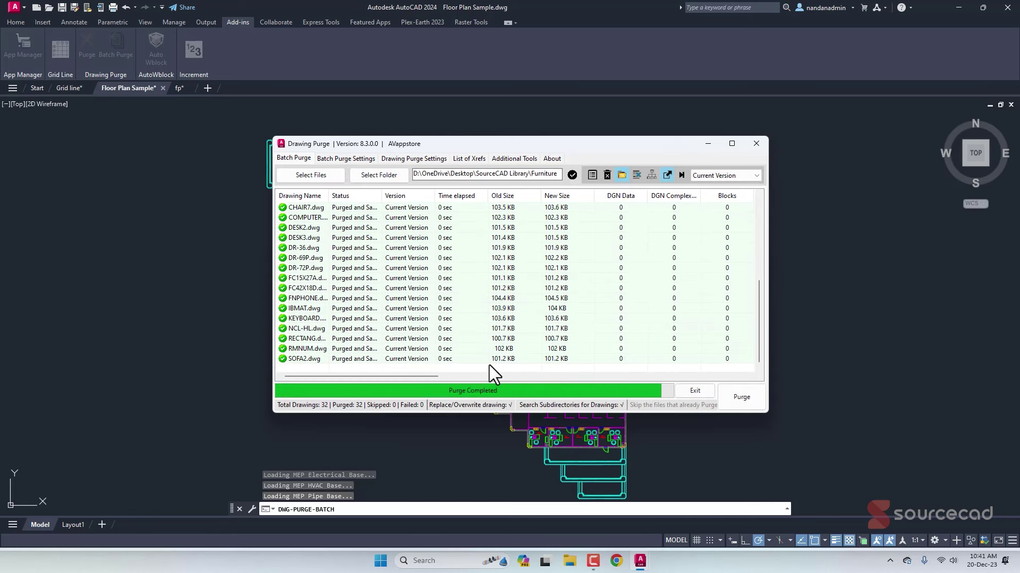
left_click_drag(424, 378, 577, 381)
mouse_move(629, 377)
left_mouse_down()
mouse_move(750, 379)
mouse_move(359, 378)
left_mouse_up()
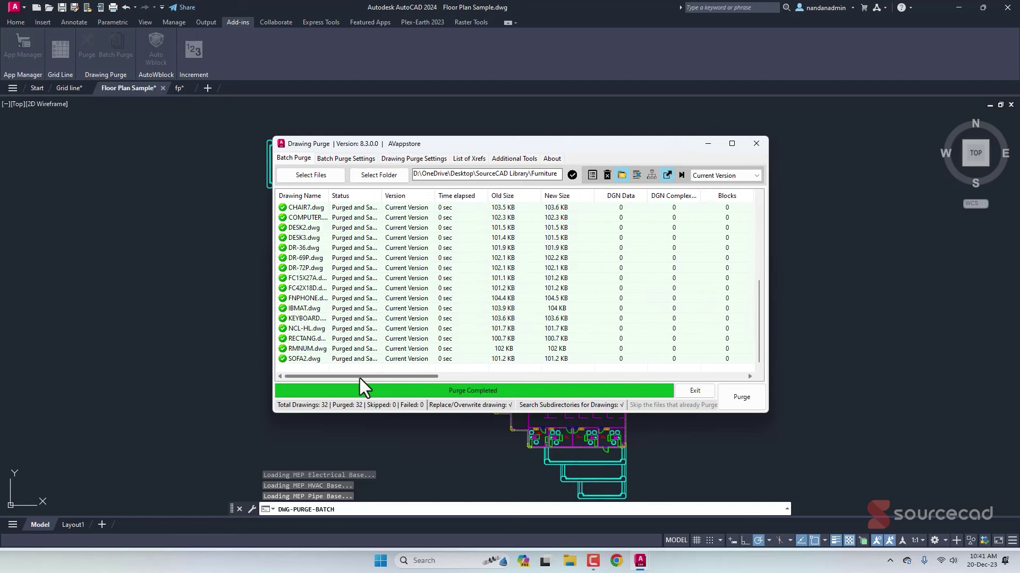
left_click(757, 144)
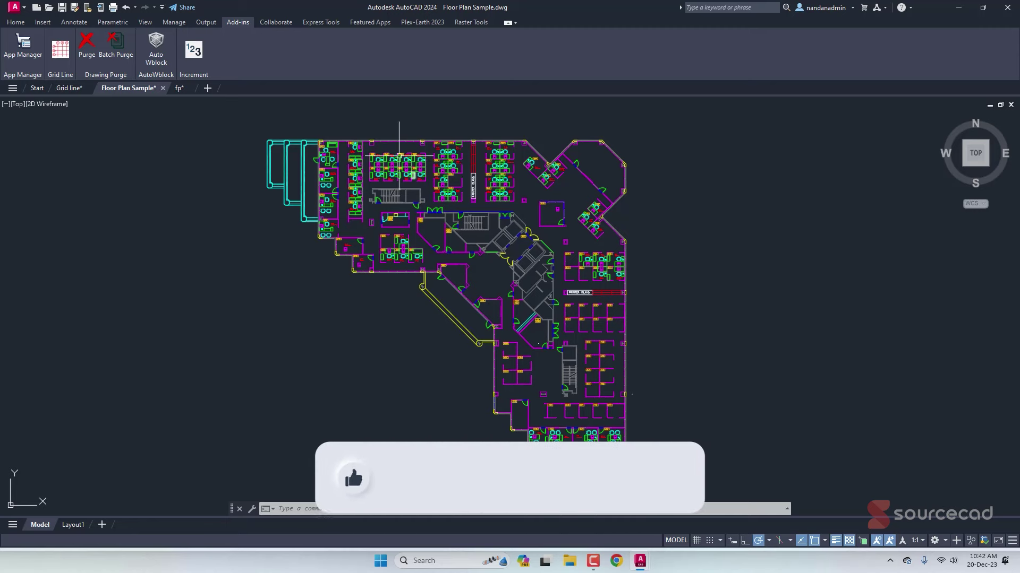
- Zoom in on the workstations and browse the drawing's block gallery on the Home tab
scroll(355, 180, "up", 4)
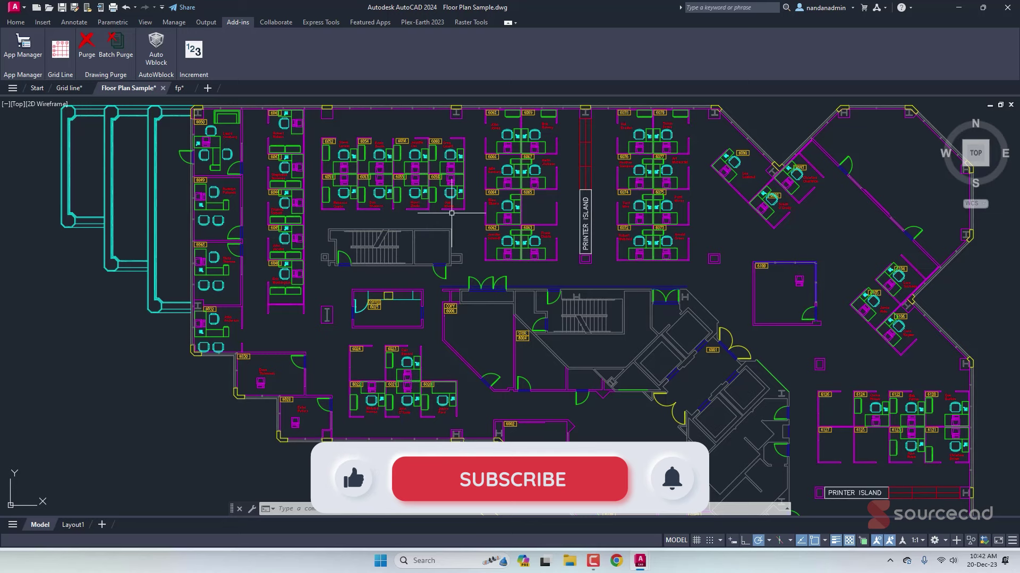
scroll(464, 236, "up", 2)
middle_click_drag(467, 236, 486, 290)
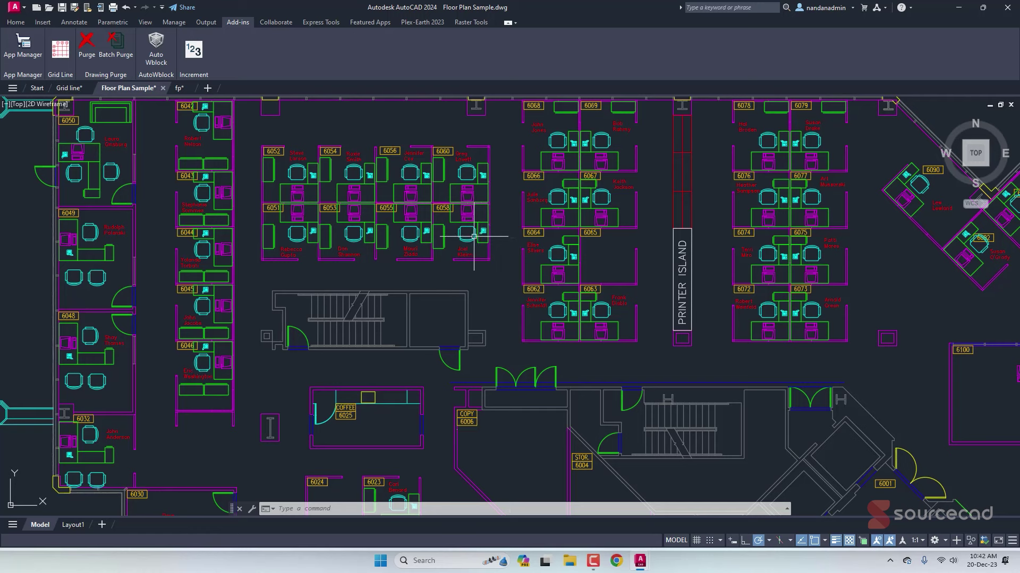
left_click(16, 22)
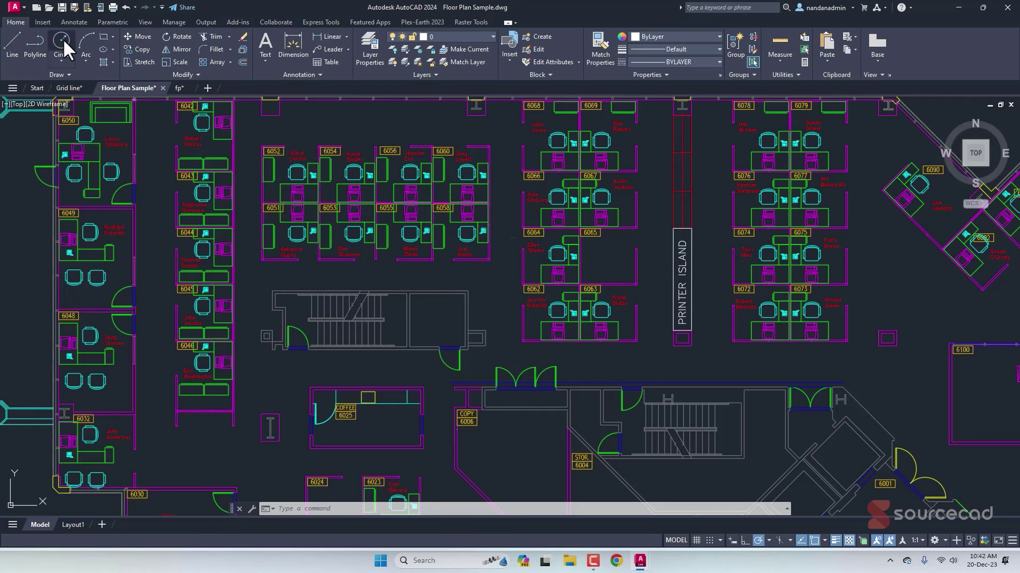
left_click(507, 53)
scroll(641, 101, "down", 3)
scroll(640, 103, "down", 2)
- Choose Write Block from the Insert tab's Create Block dropdown
left_click(41, 19)
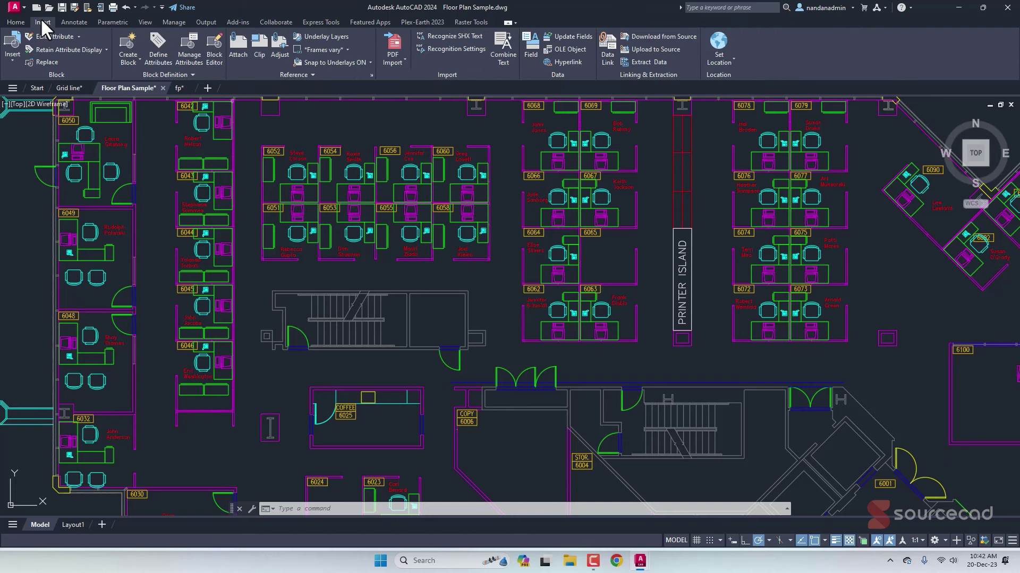
left_click(134, 60)
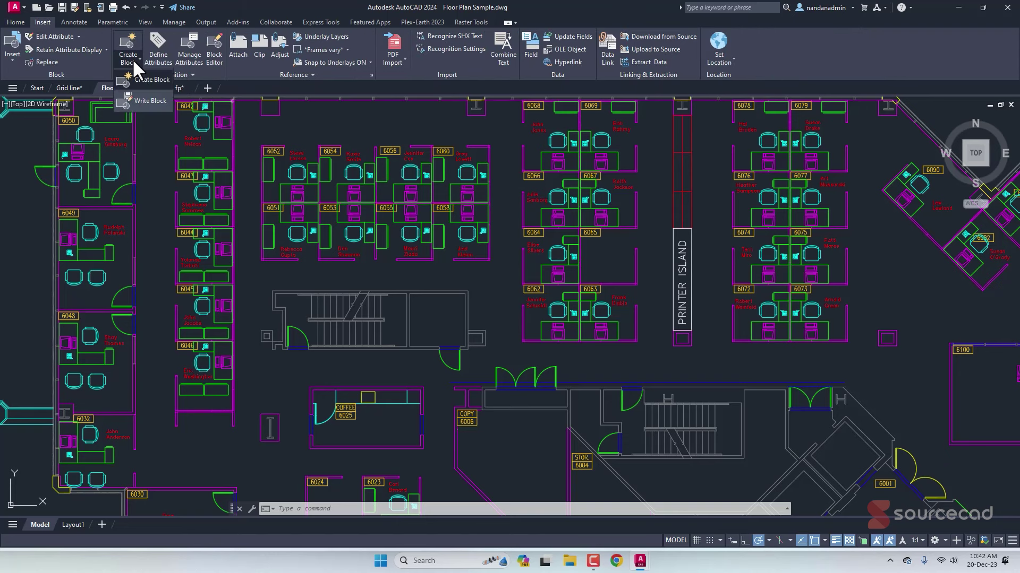
left_click(152, 102)
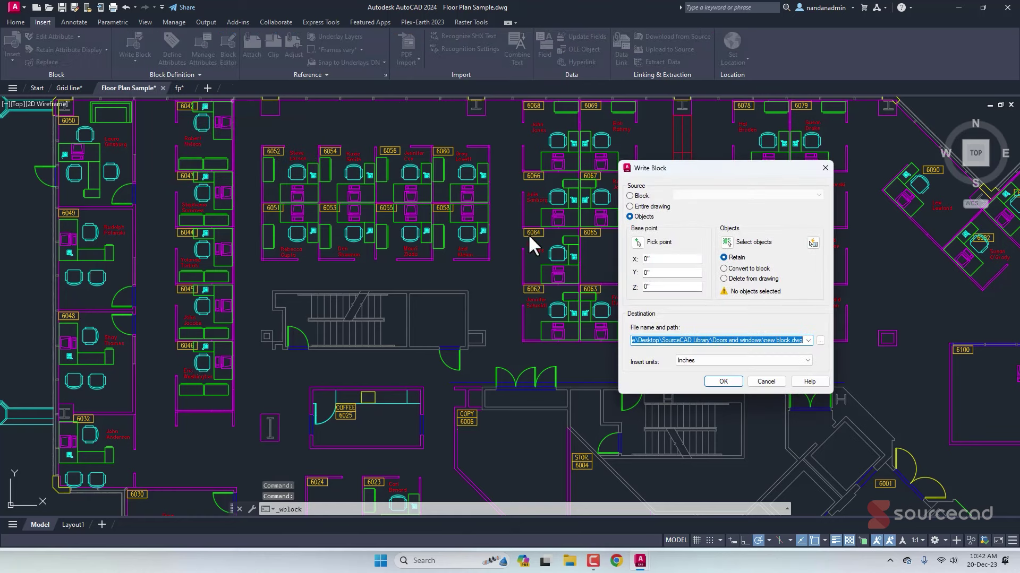
- Write the DOOR block to DOOR.dwg in Desktop > SourceCAD Library with the chosen insert units
left_click(630, 196)
left_click(691, 196)
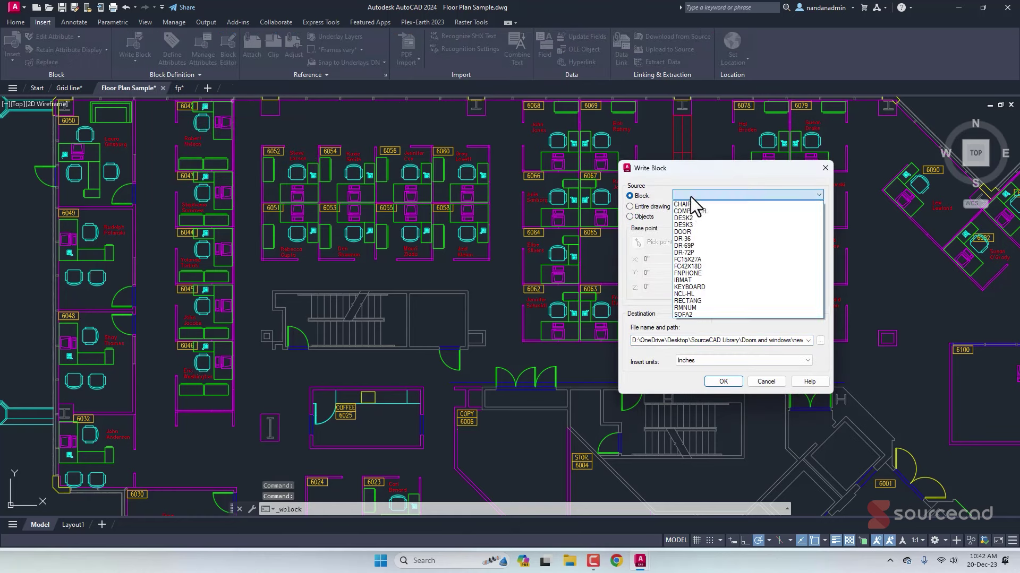
left_click(715, 231)
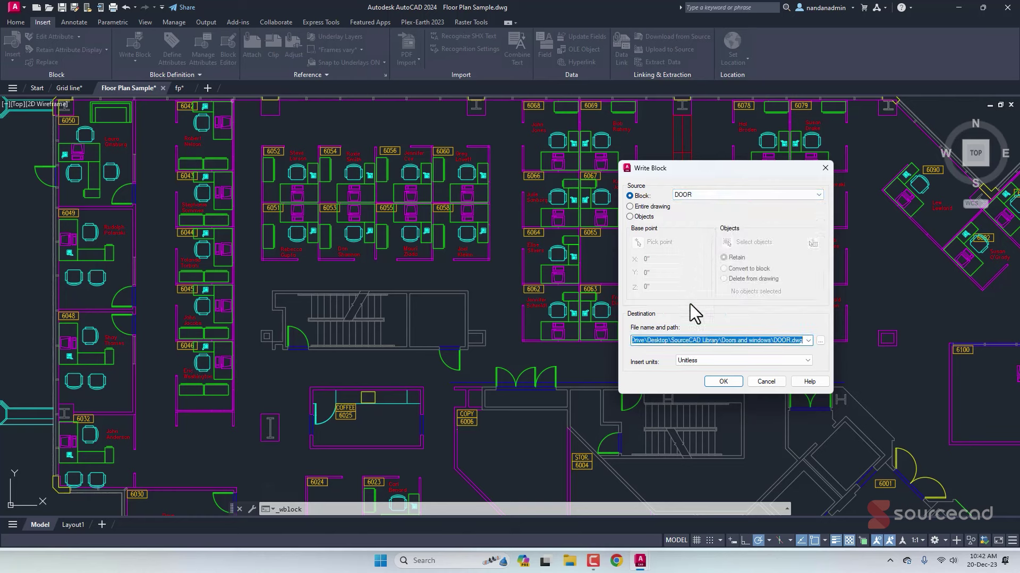
left_click(820, 340)
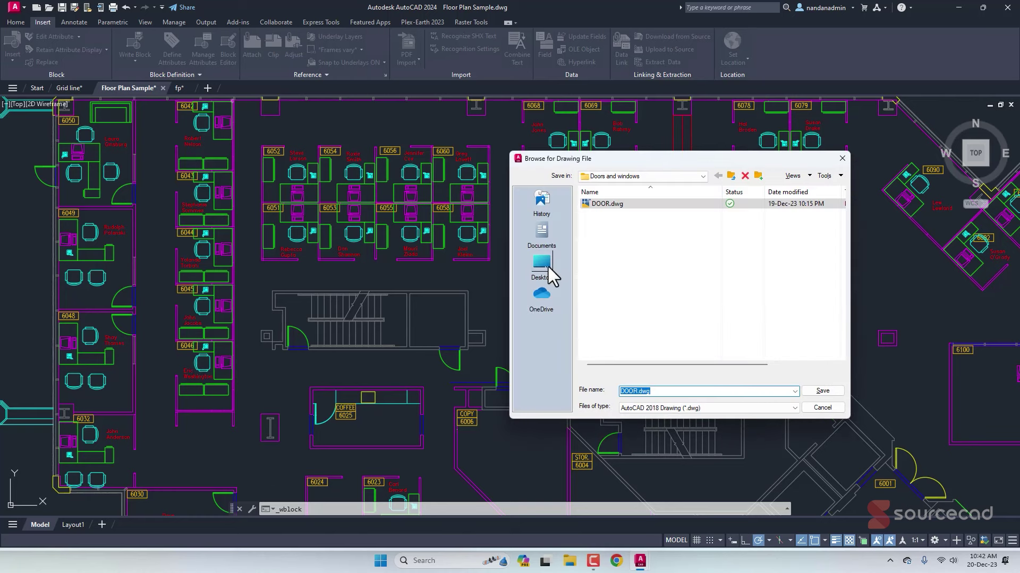
left_click(547, 268)
double_click(630, 325)
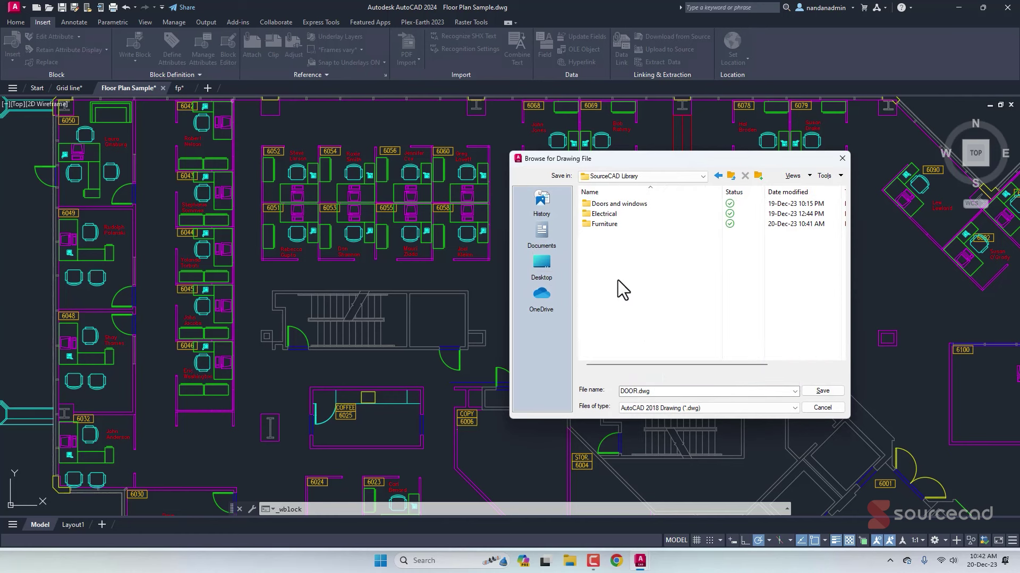
left_click(818, 390)
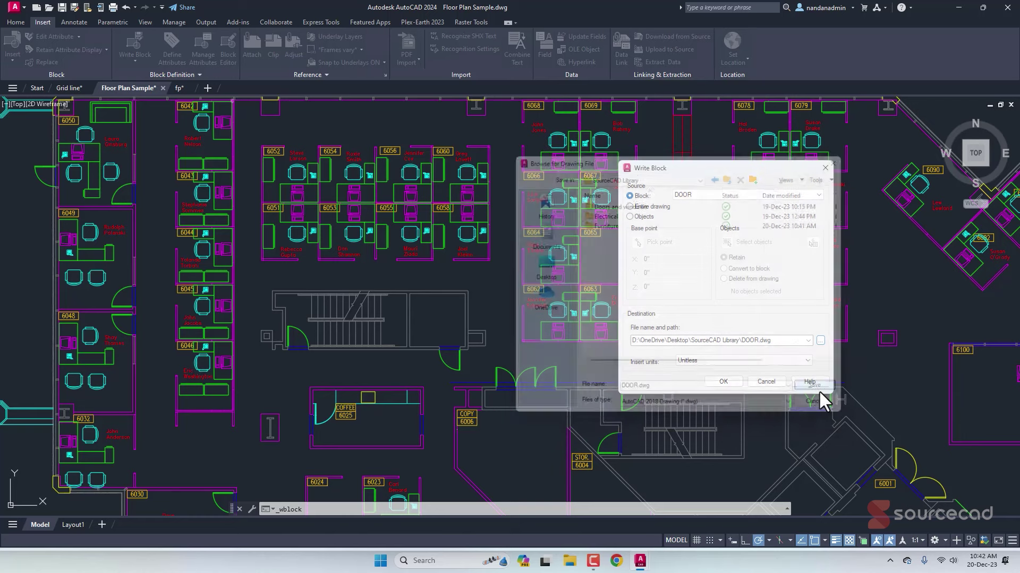
left_click(738, 360)
left_click(732, 374)
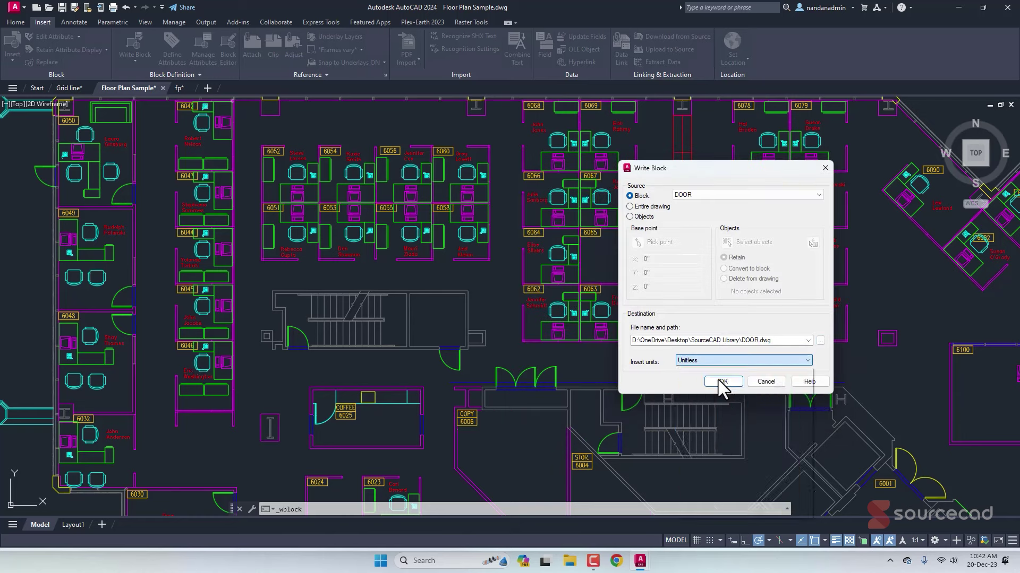
left_click(723, 382)
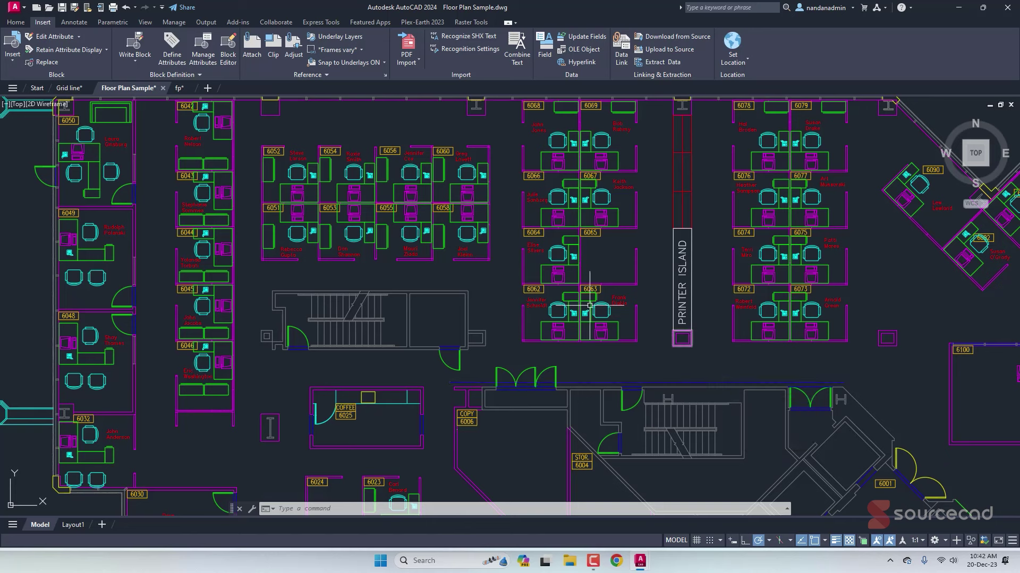
left_click(237, 23)
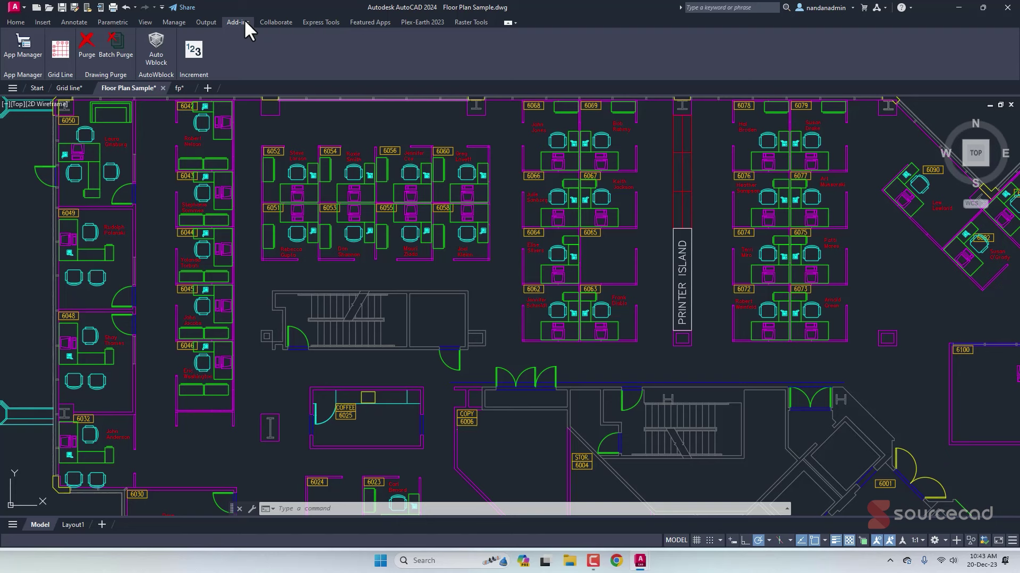
- In Auto Wblock, select every block except DOOR for export
left_click(155, 43)
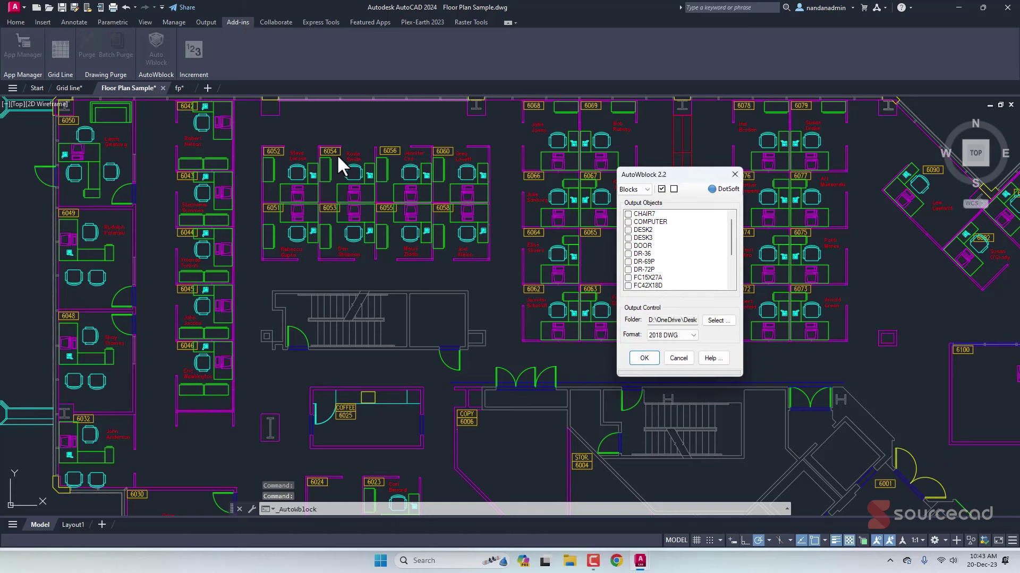
left_click(661, 189)
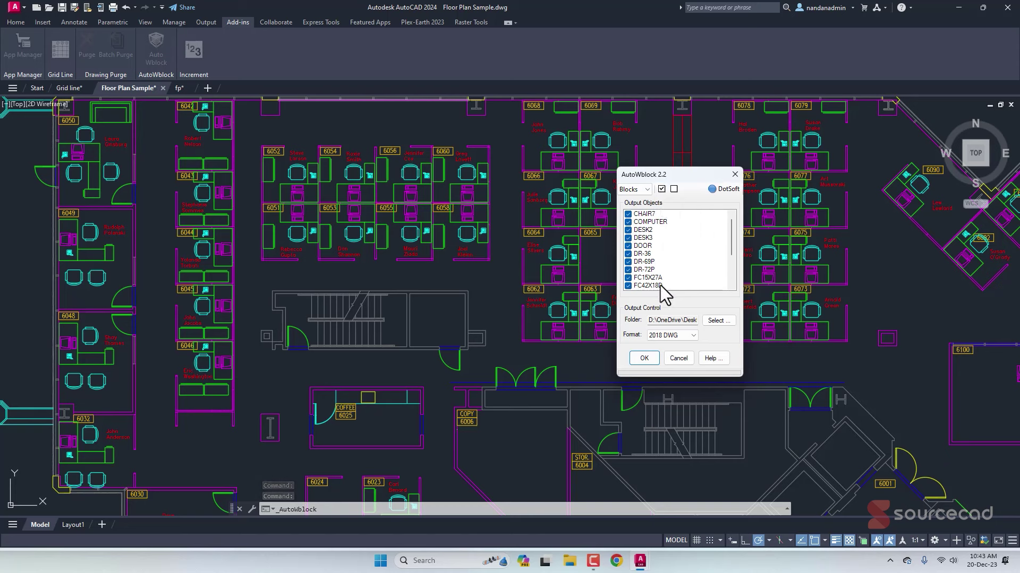
left_click_drag(731, 227, 732, 249)
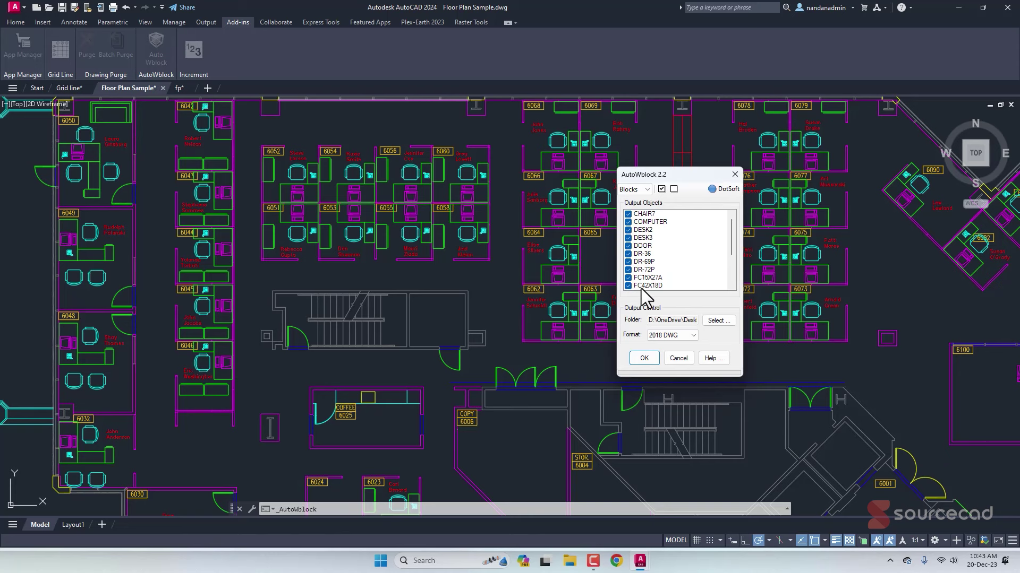
left_click(633, 246)
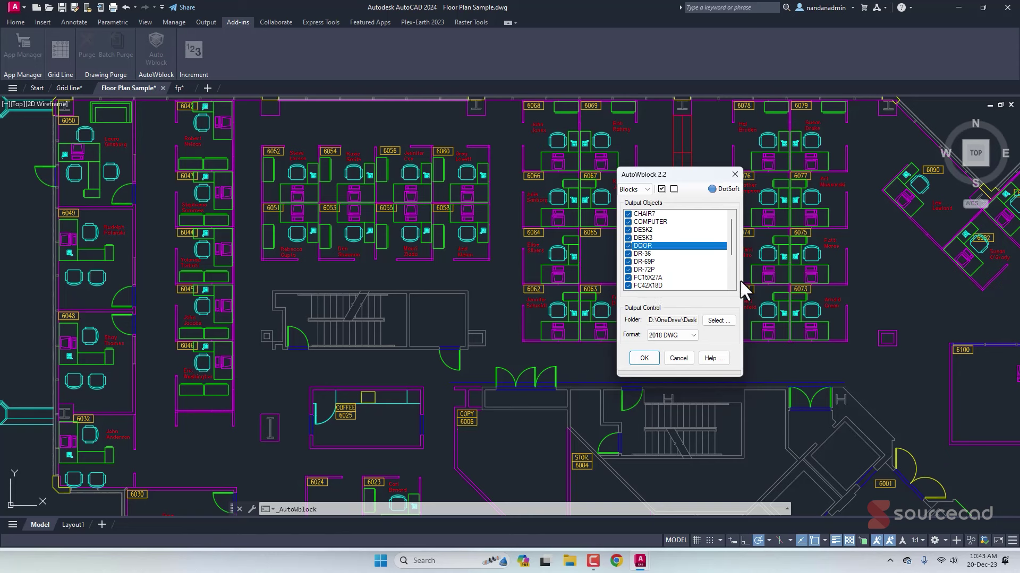
left_click(628, 246)
- Export them as 2018 DWG files to SourceCAD Library, then minimize AutoCAD
left_click(718, 320)
scroll(696, 318, "down", 2)
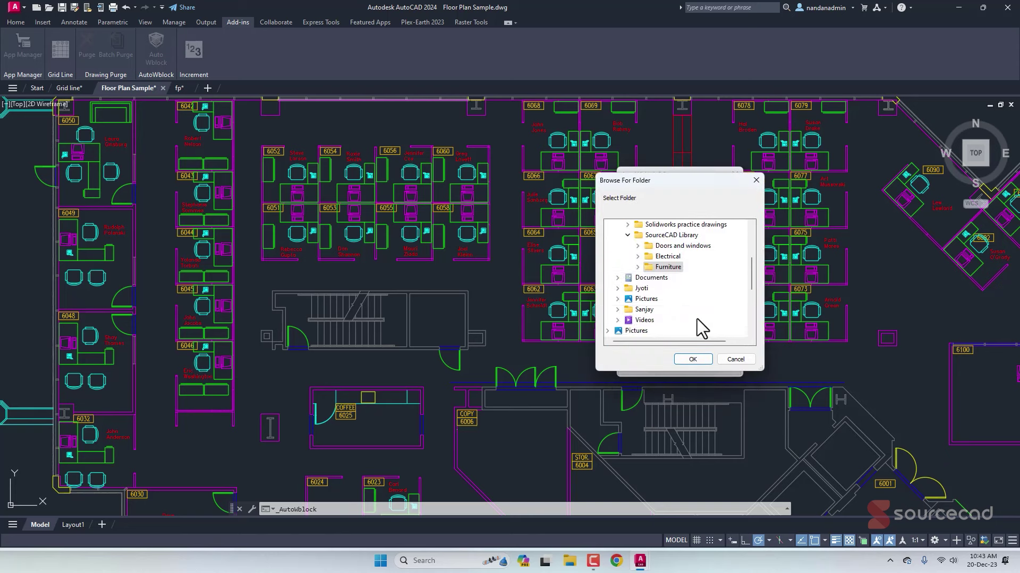
left_click(672, 236)
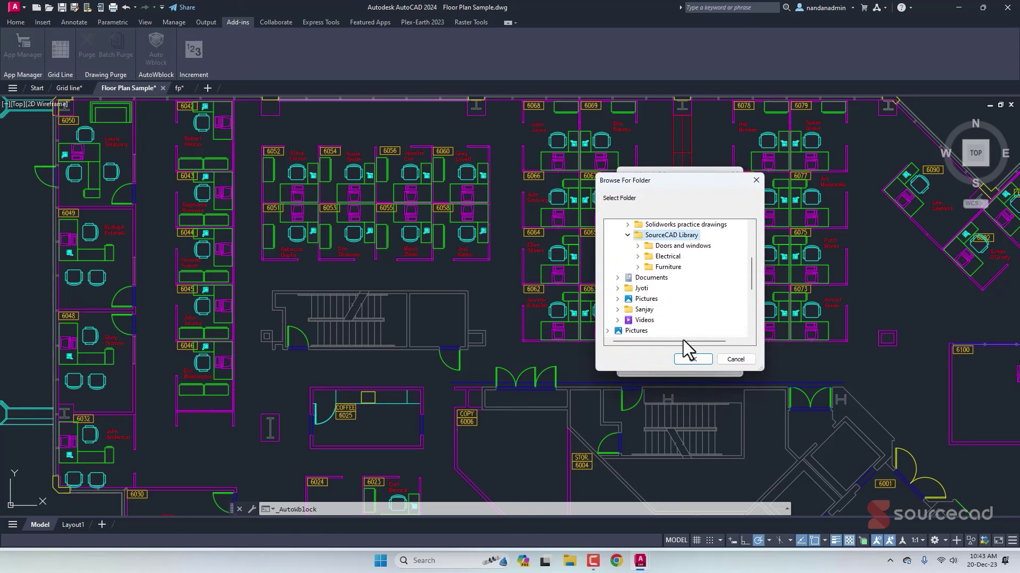
left_click(692, 359)
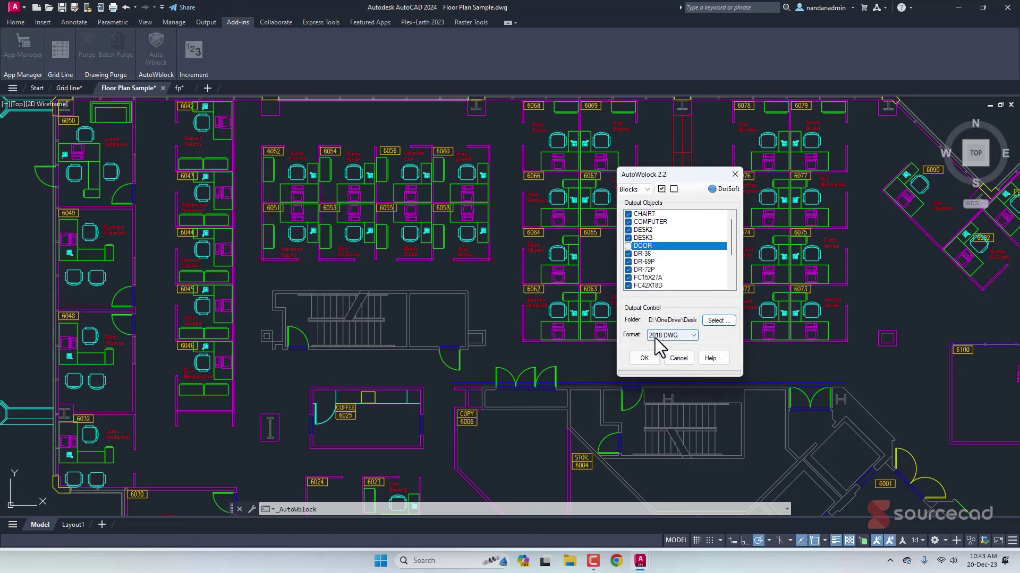
left_click(667, 340)
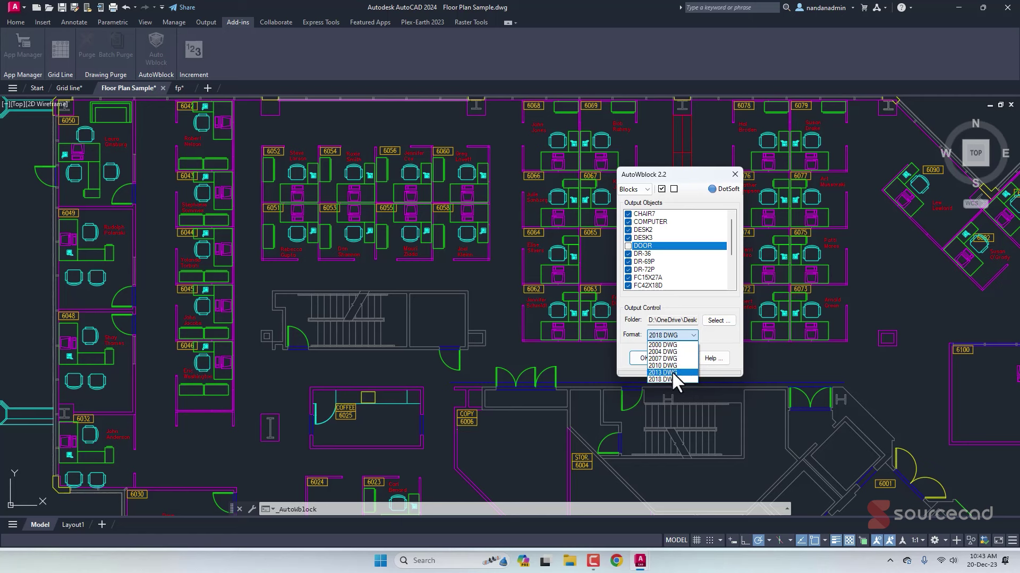
left_click(680, 338)
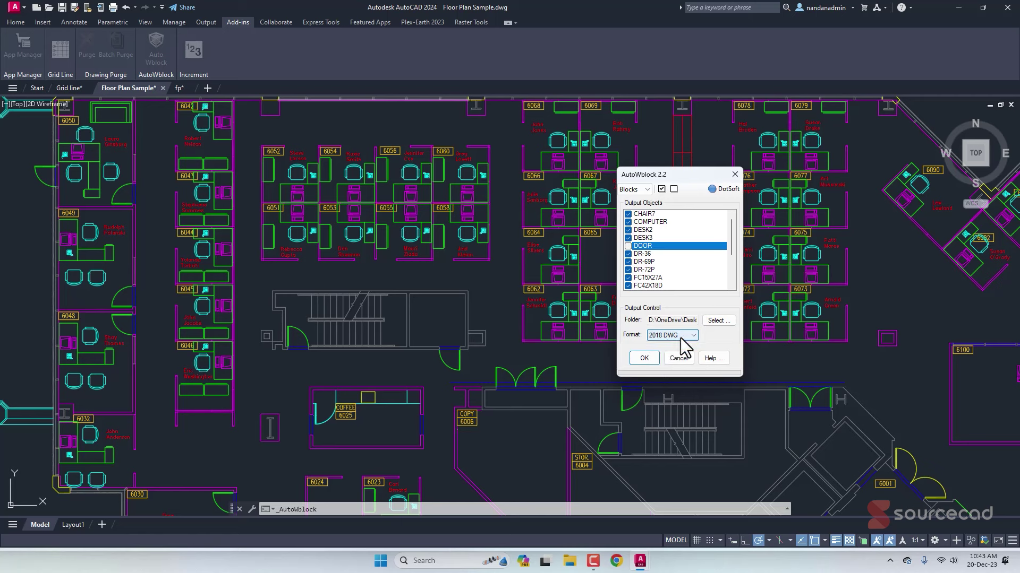
left_click(644, 358)
left_click(959, 7)
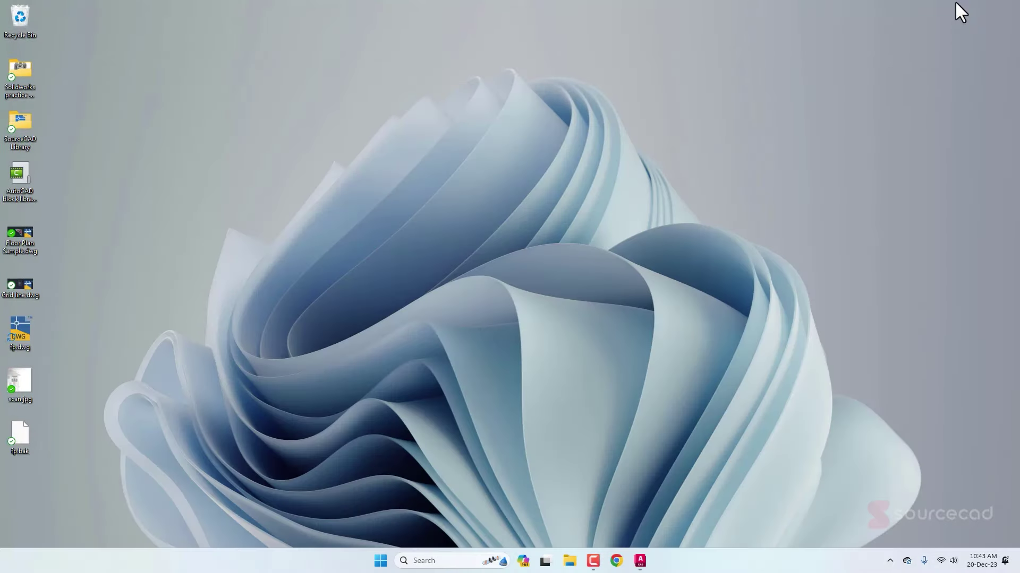
double_click(19, 133)
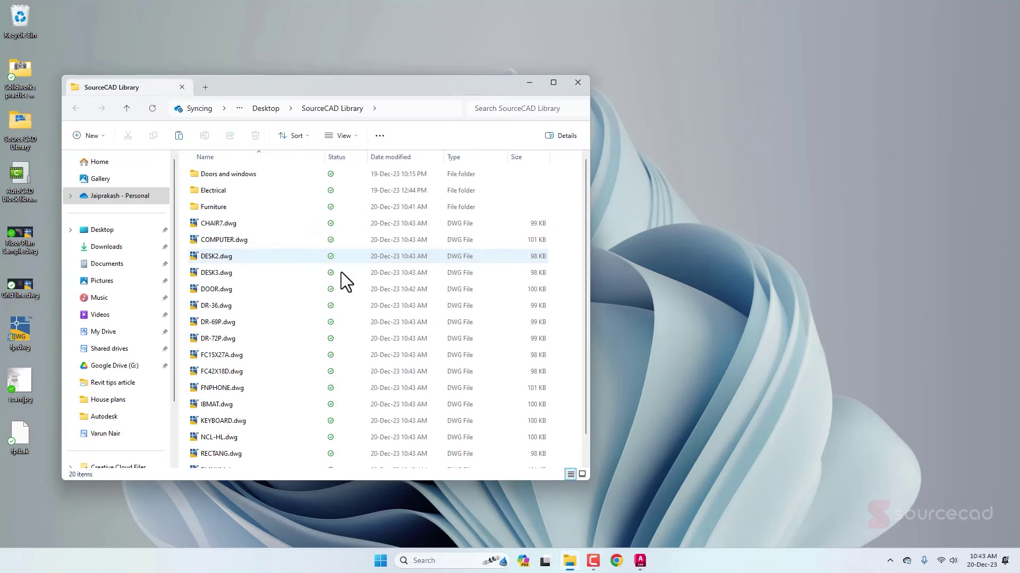
scroll(279, 451, "down", 1)
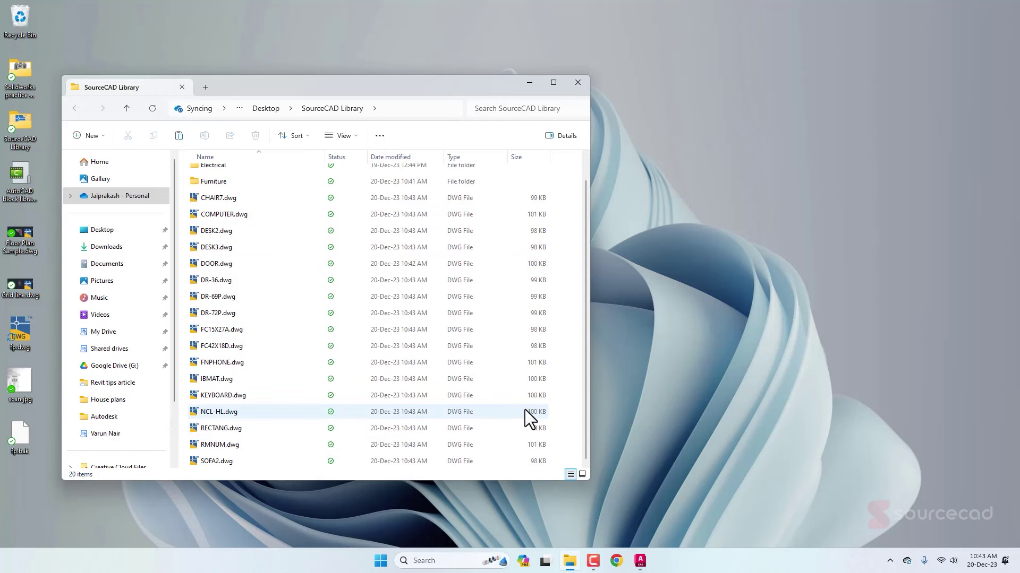
left_click(582, 87)
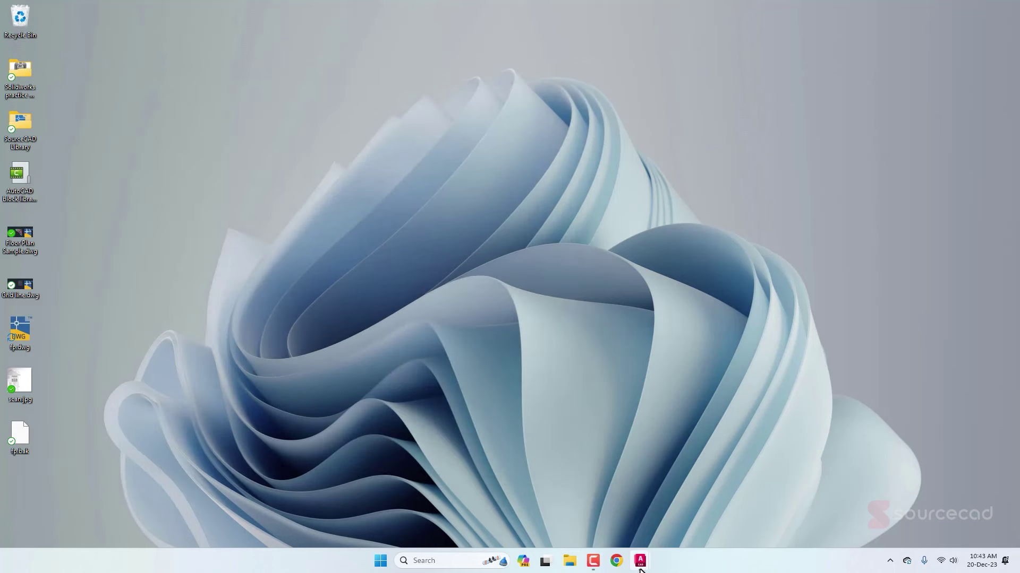
- Restore and maximize AutoCAD, show Raster Tools, and create the new blank Drawing3
mouse_move(641, 567)
left_click(664, 518)
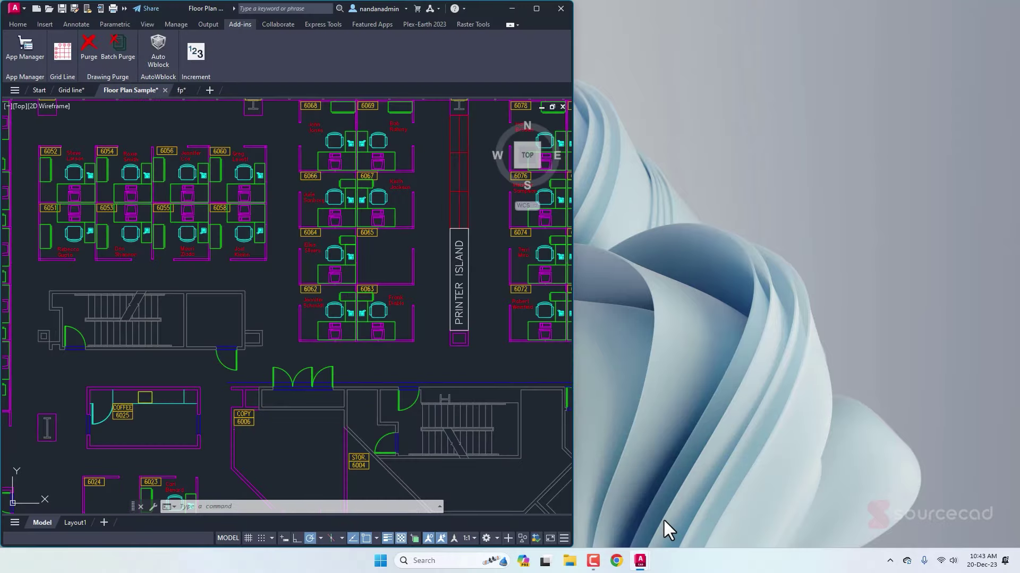
left_click(537, 8)
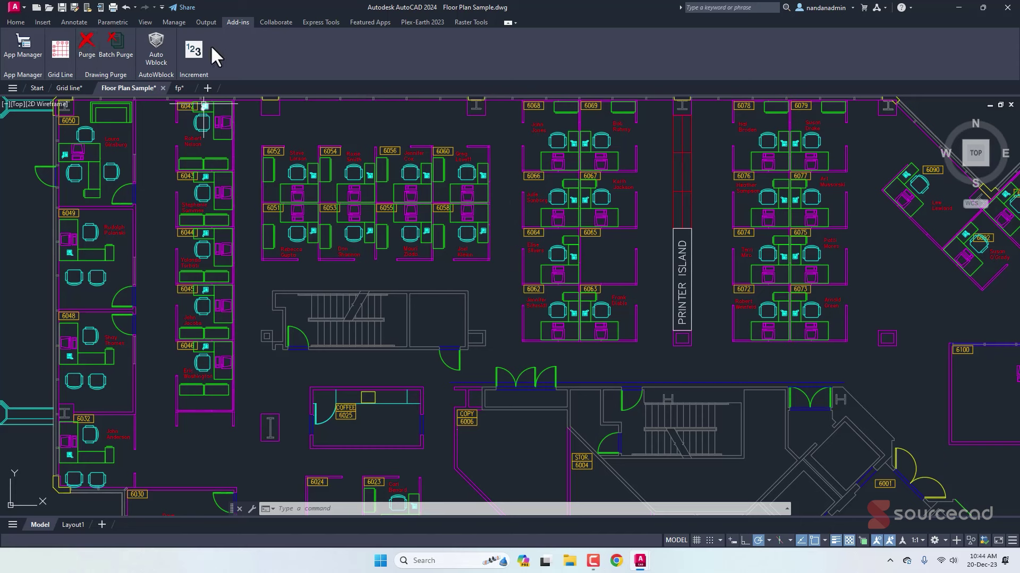
left_click(471, 23)
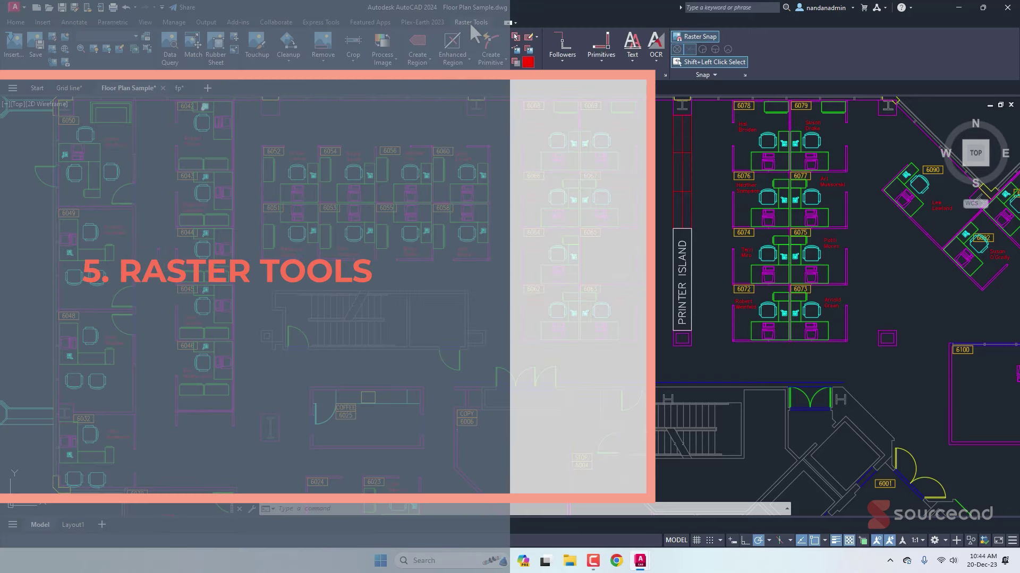
left_click(207, 88)
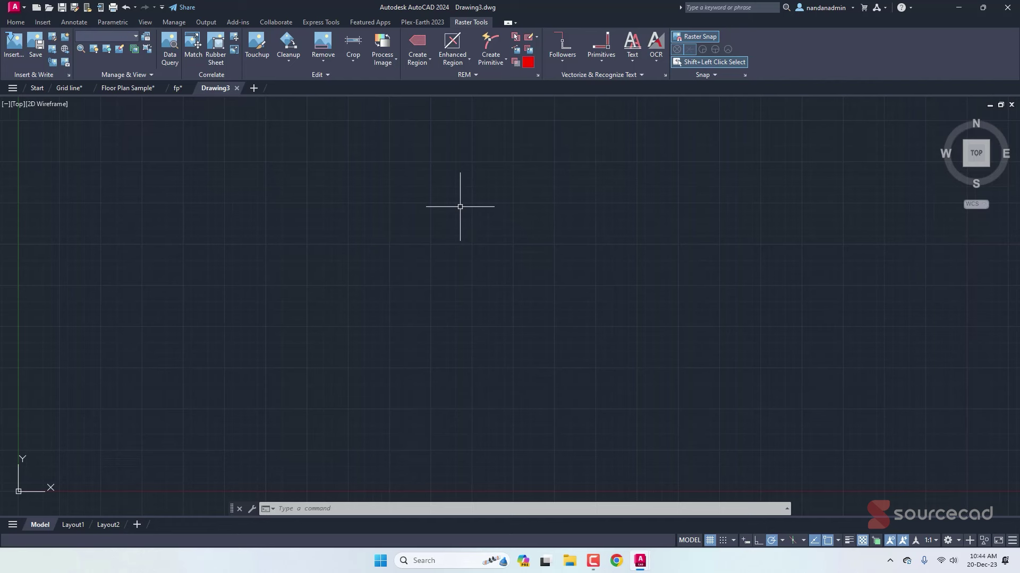
- Pick scan.jpg from the Desktop in the Raster Tools Insert dialog
left_click(11, 43)
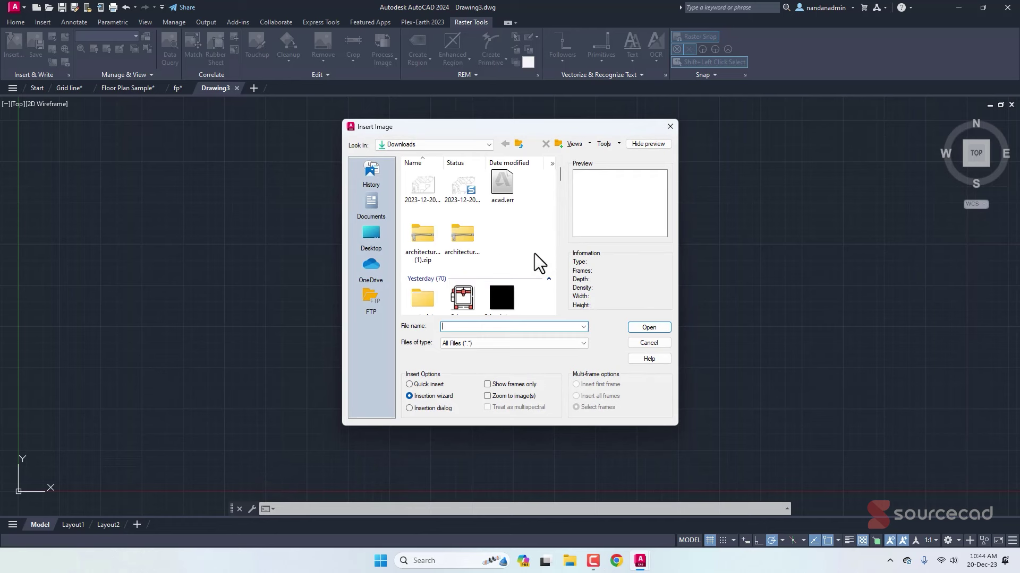
left_click(373, 235)
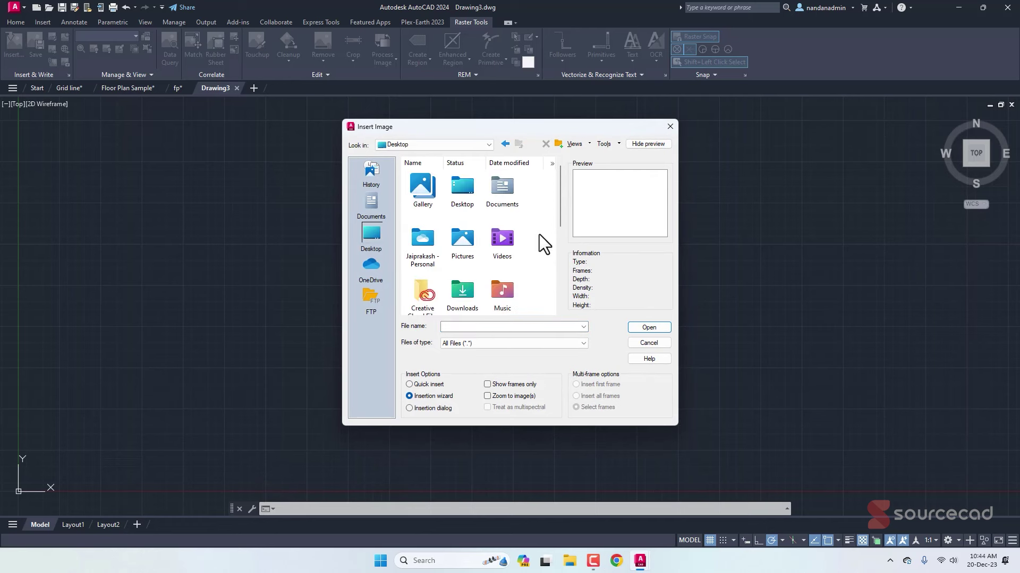
left_click_drag(562, 202, 565, 298)
left_click(493, 292)
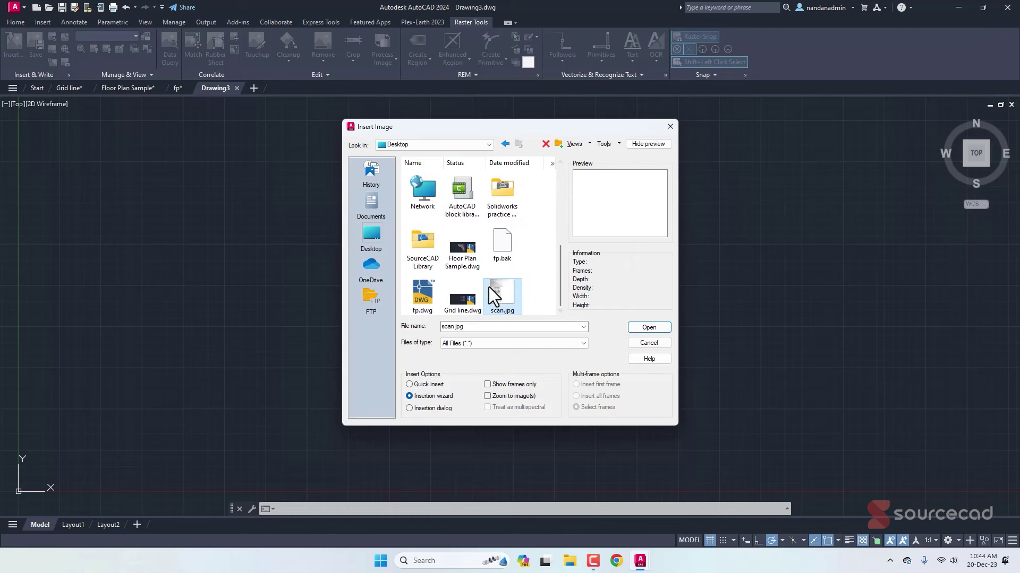
left_click(656, 328)
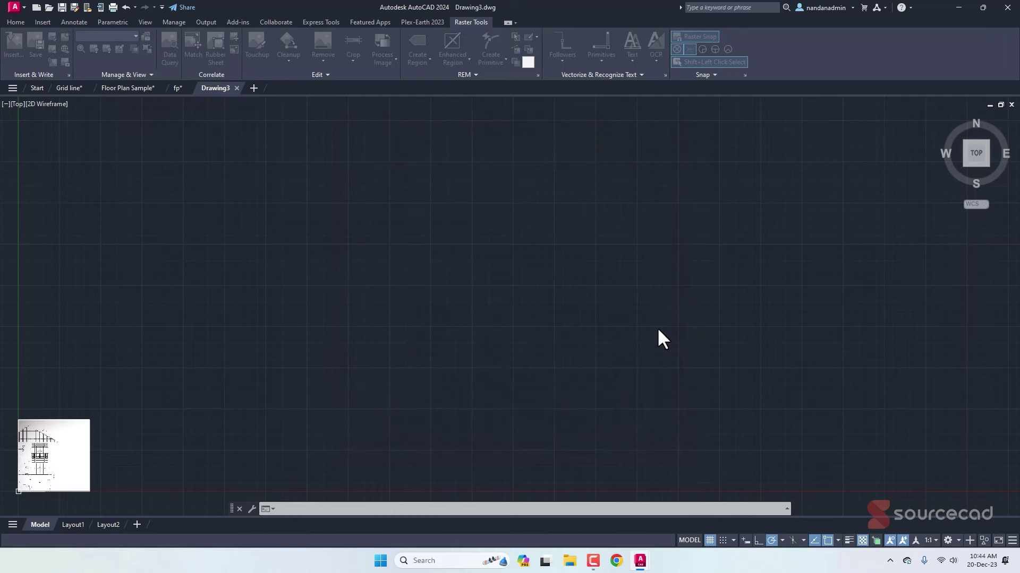
- Accept the correlation defaults (0,0, scale 1) and centre the enlarged scan in view
left_click_drag(94, 110, 440, 119)
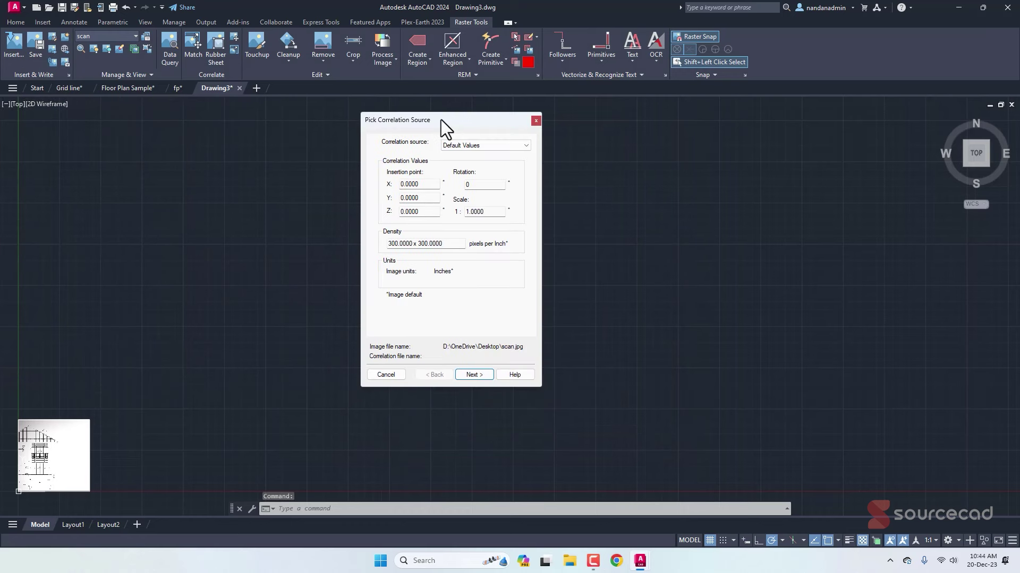
left_click(473, 375)
left_click(473, 375)
left_click(474, 375)
mouse_move(382, 391)
middle_mouse_down()
mouse_move(378, 405)
mouse_move(792, 296)
middle_mouse_up()
scroll(510, 373, "up", 4)
scroll(511, 372, "up", 2)
middle_click_drag(495, 318, 553, 454)
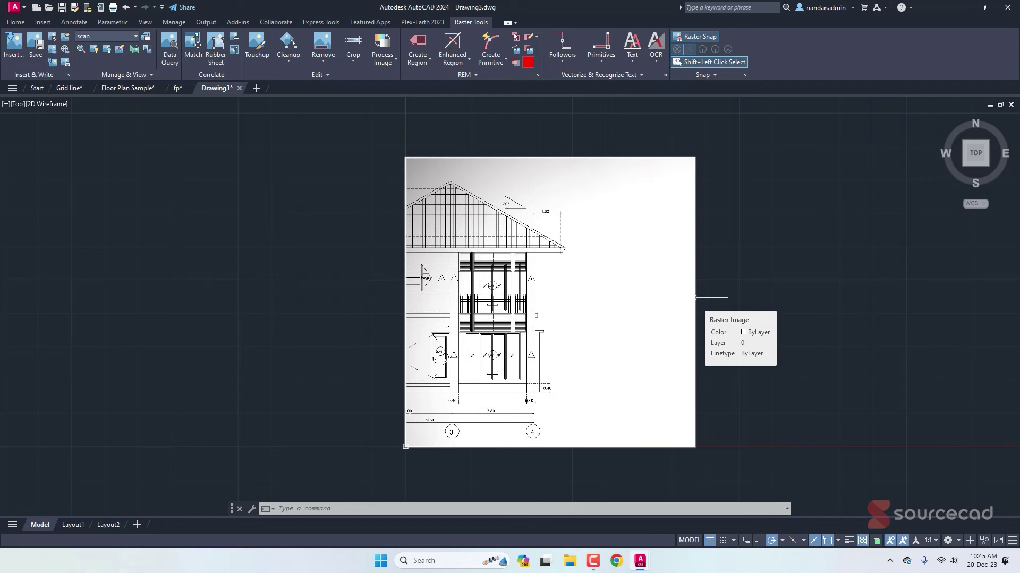
- Change the scan's colour depth to Bitonal, zoom to inspect it, and open Primitives
left_click(378, 61)
left_click(390, 163)
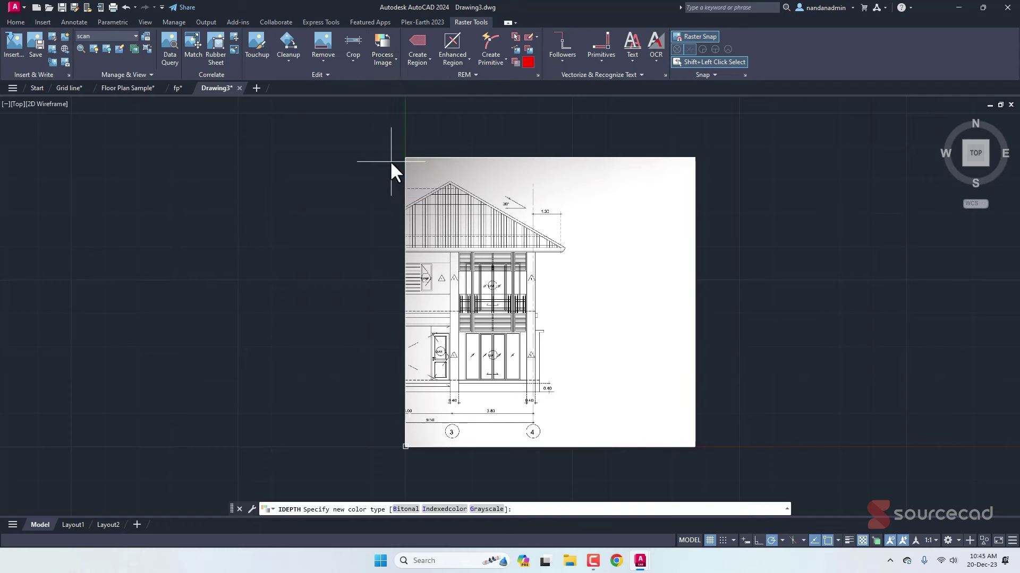
left_click(406, 509)
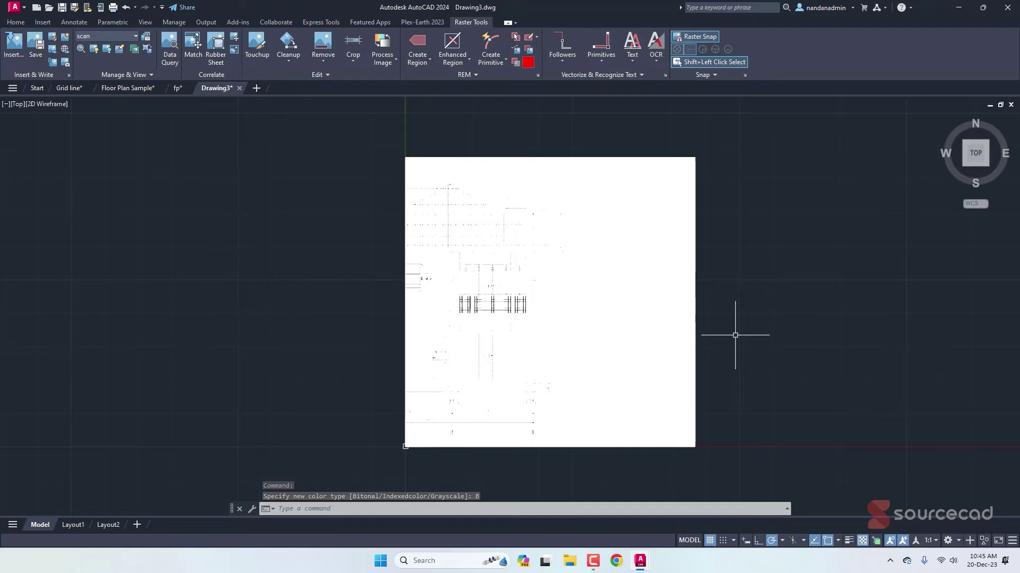
scroll(549, 266, "up", 6)
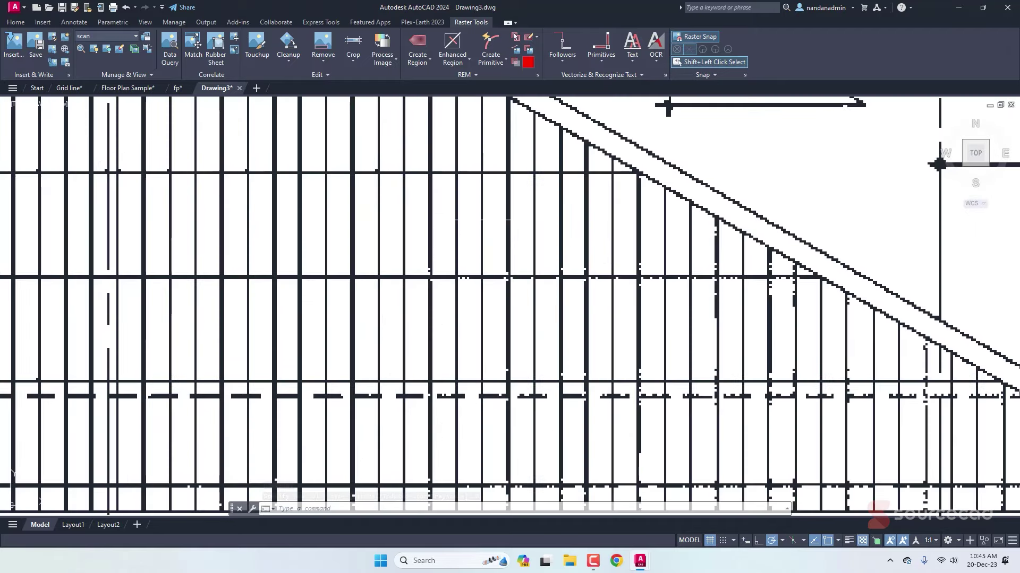
scroll(504, 381, "down", 5)
scroll(504, 381, "up", 6)
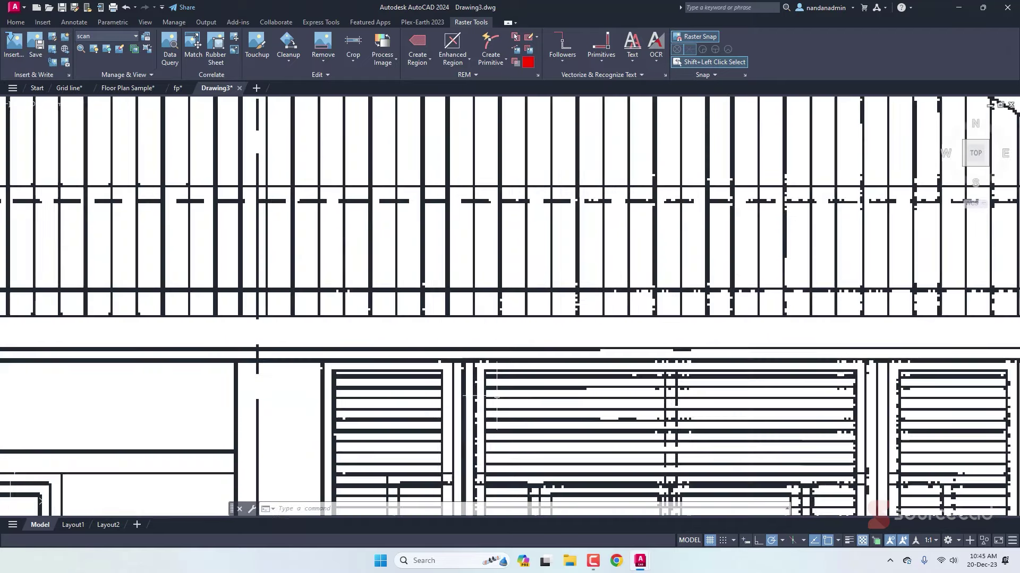
scroll(504, 381, "down", 5)
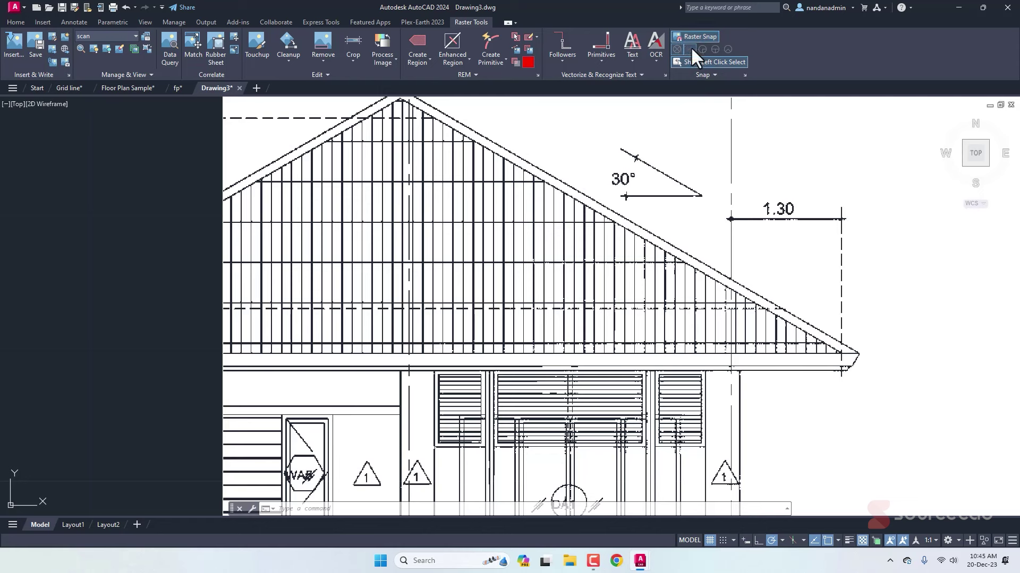
left_click(604, 57)
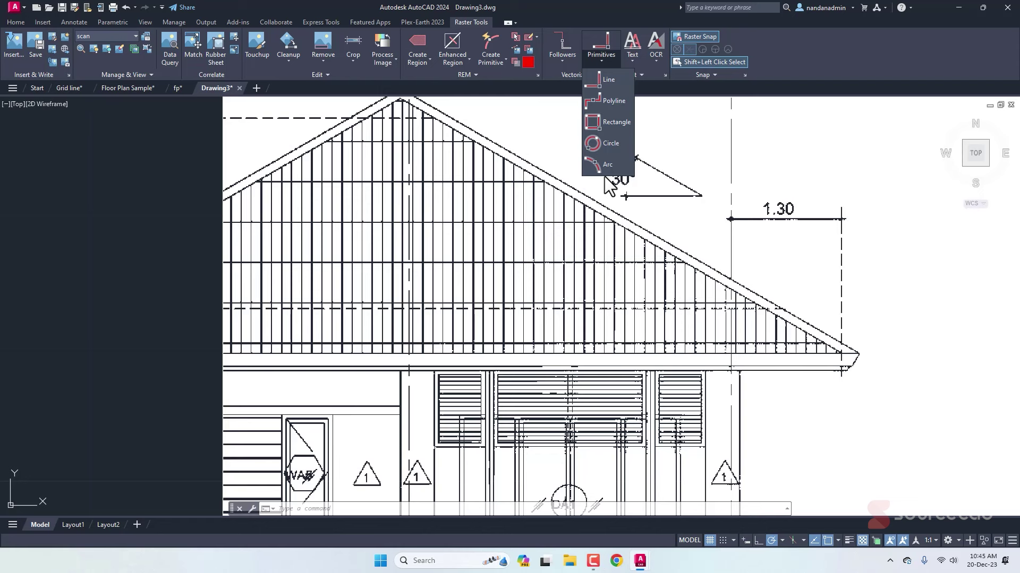
- Trace three vertical roof members and the right roof slope with VLINE, then end it
left_click(607, 80)
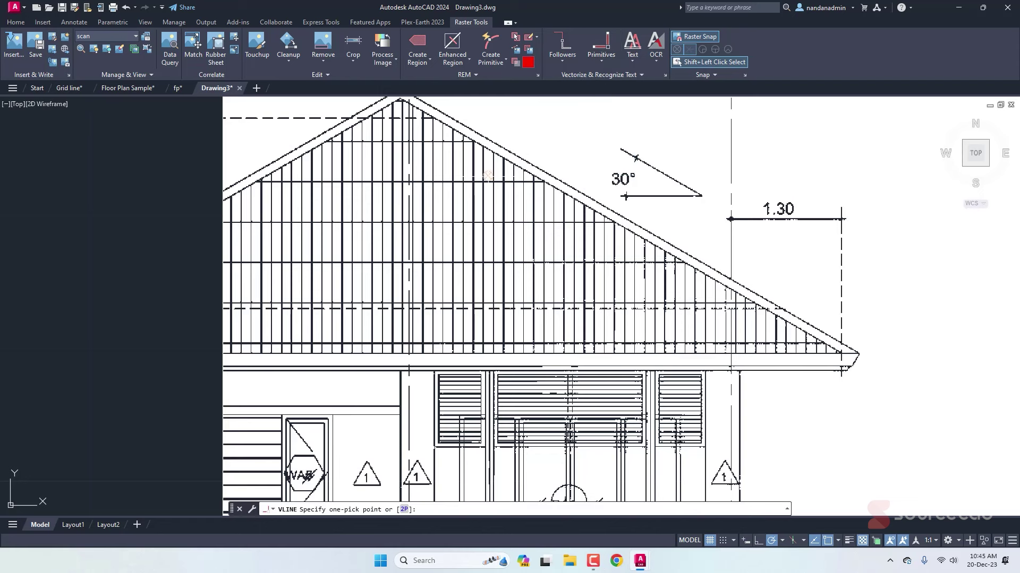
left_click(452, 165)
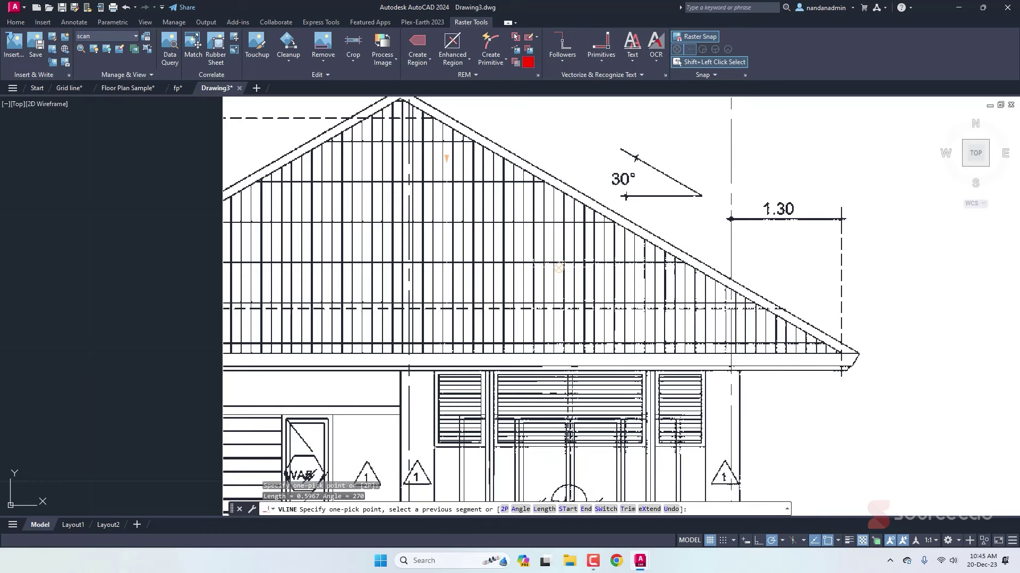
left_click(504, 206)
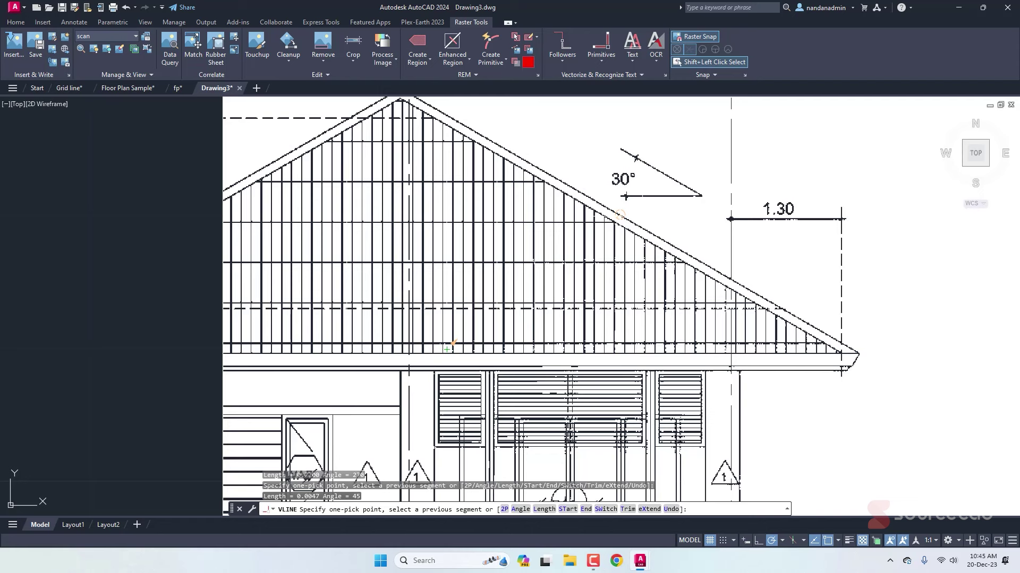
left_click(750, 219)
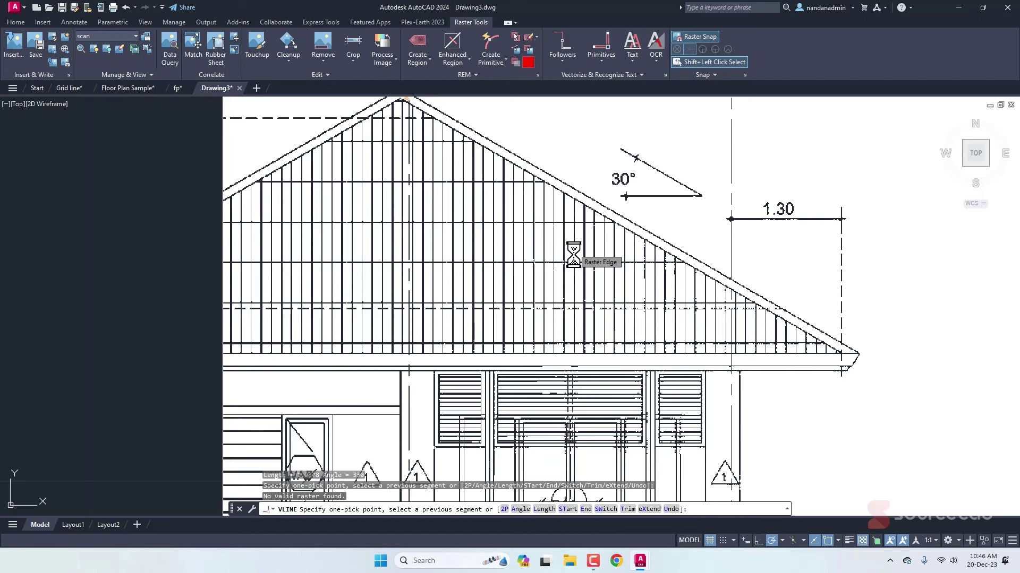
key("Escape")
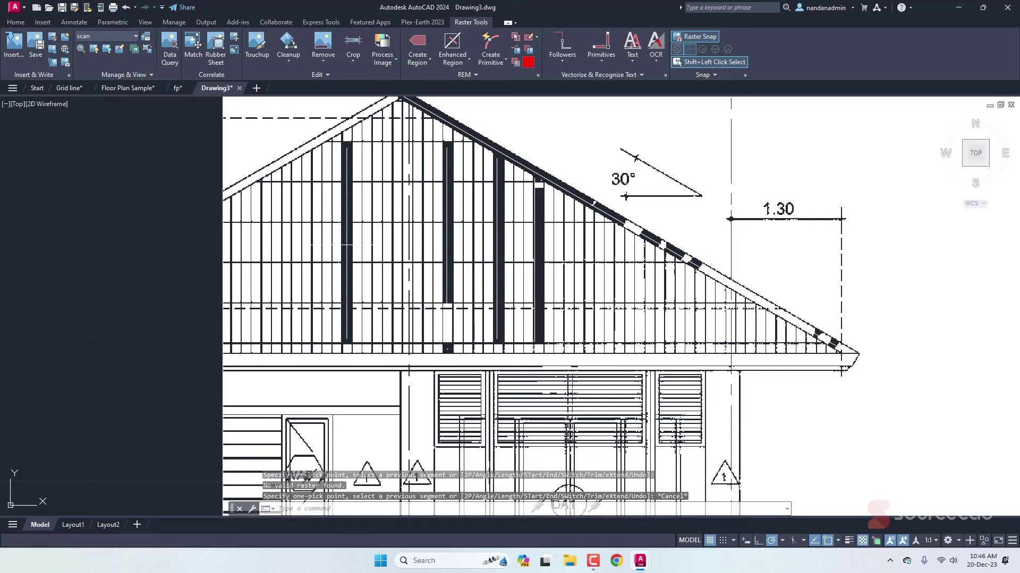
scroll(340, 240, "down", 4)
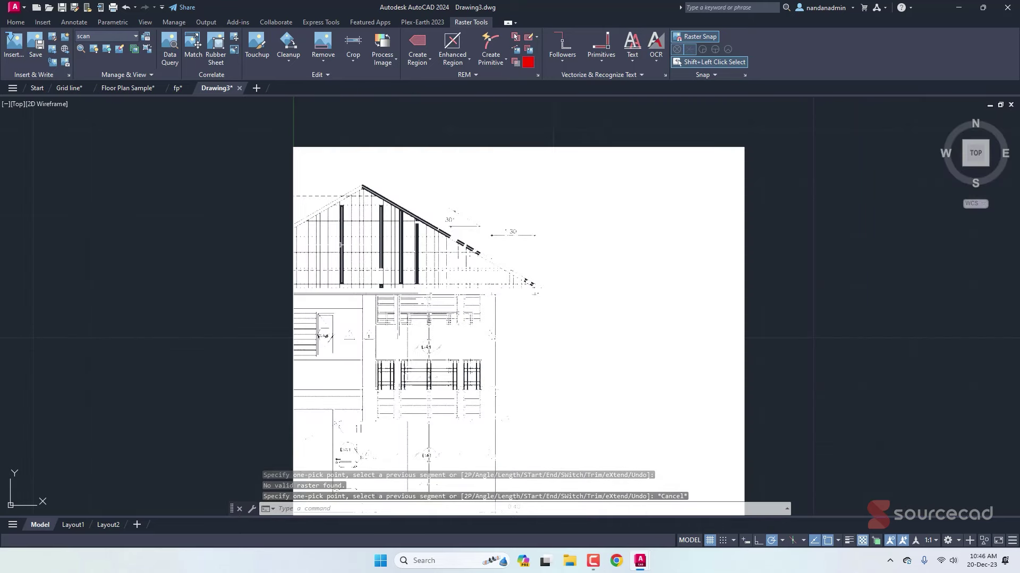
- Turn off Show Image for the scanned elevation, leaving only the traced roof edge and verticals
left_click(481, 147)
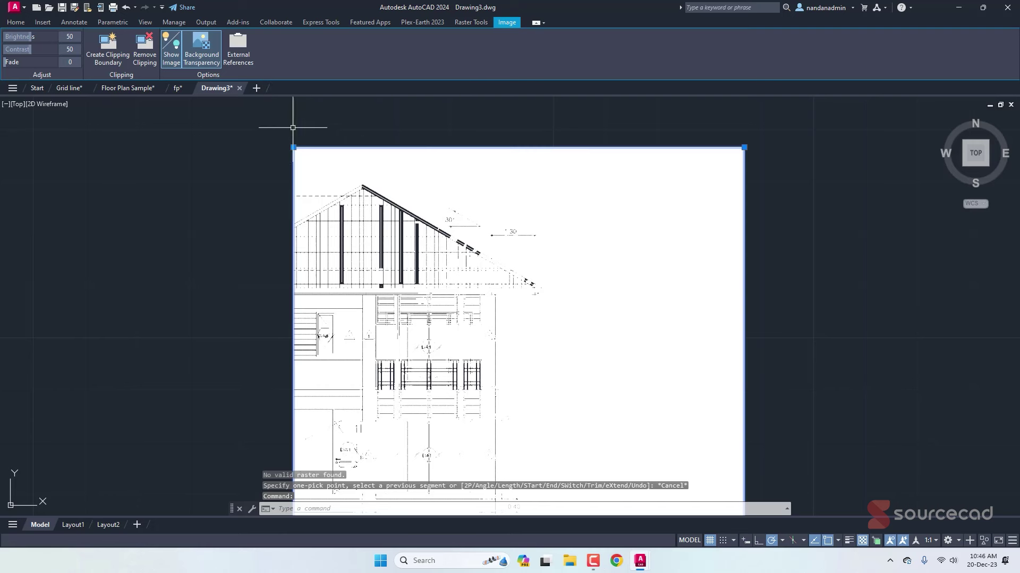
left_click(171, 43)
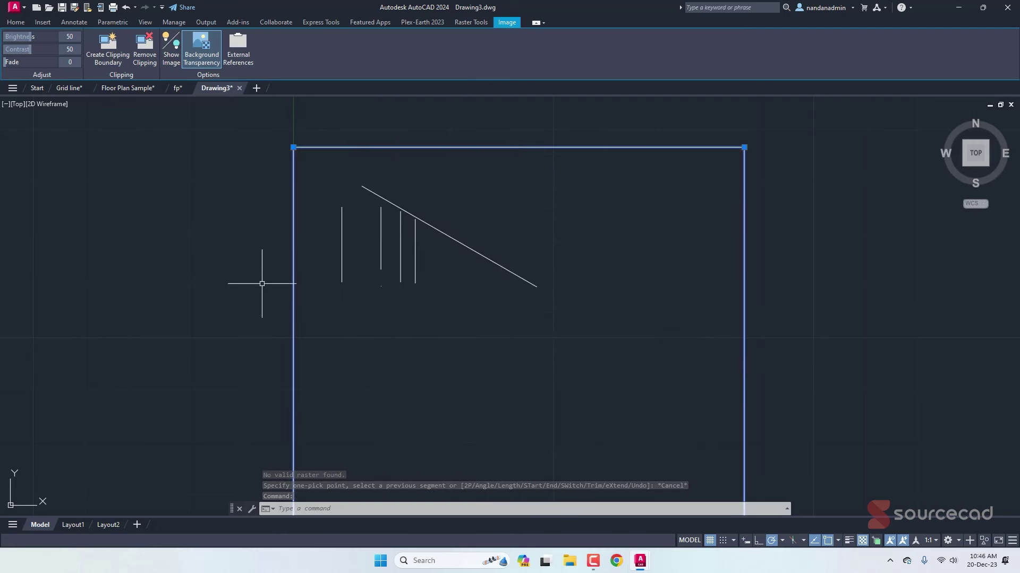
scroll(425, 280, "up", 2)
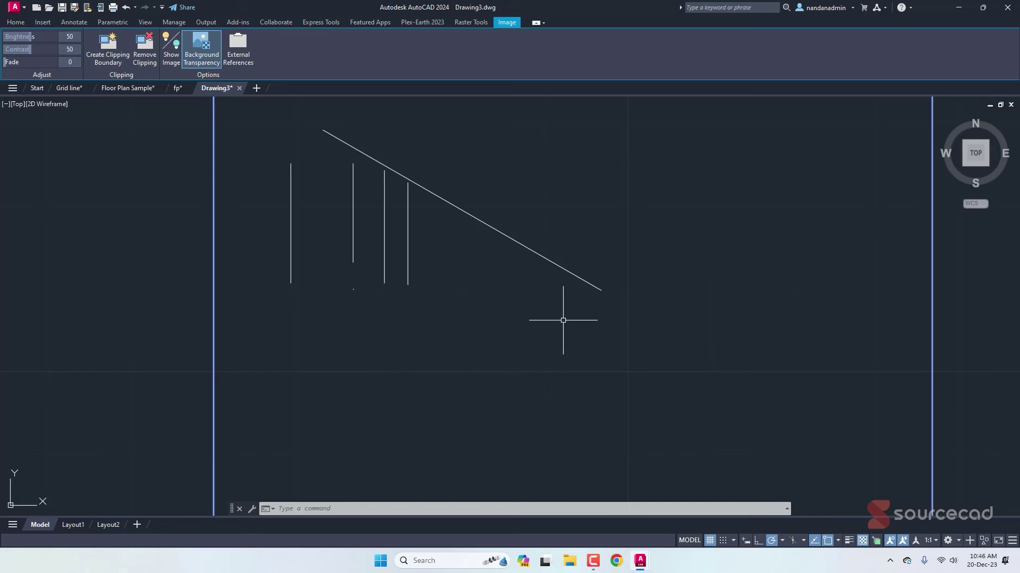
key("Escape")
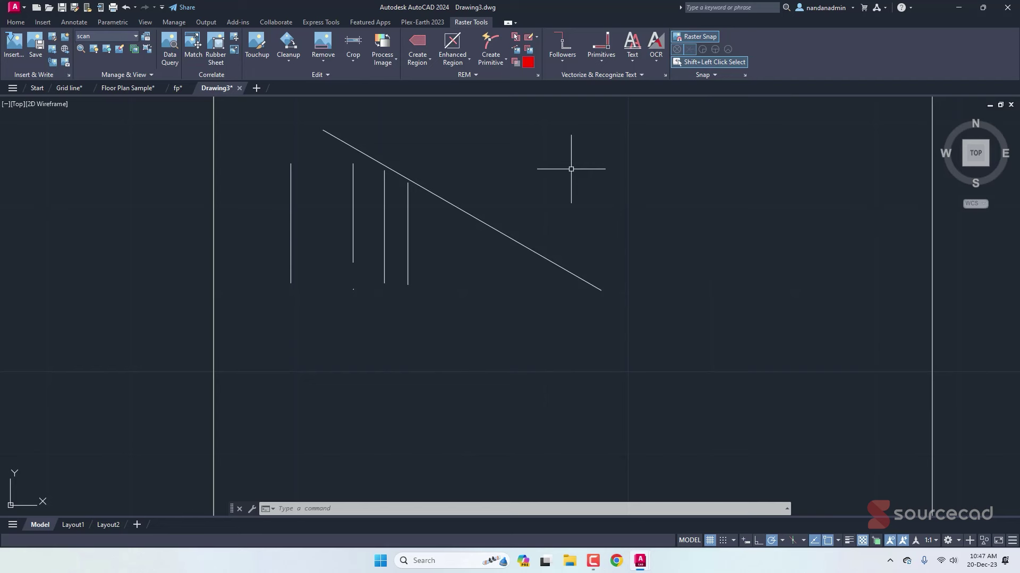
- Open App Manager from the Add-ins tab and launch the Autodesk App Store website
left_click(238, 22)
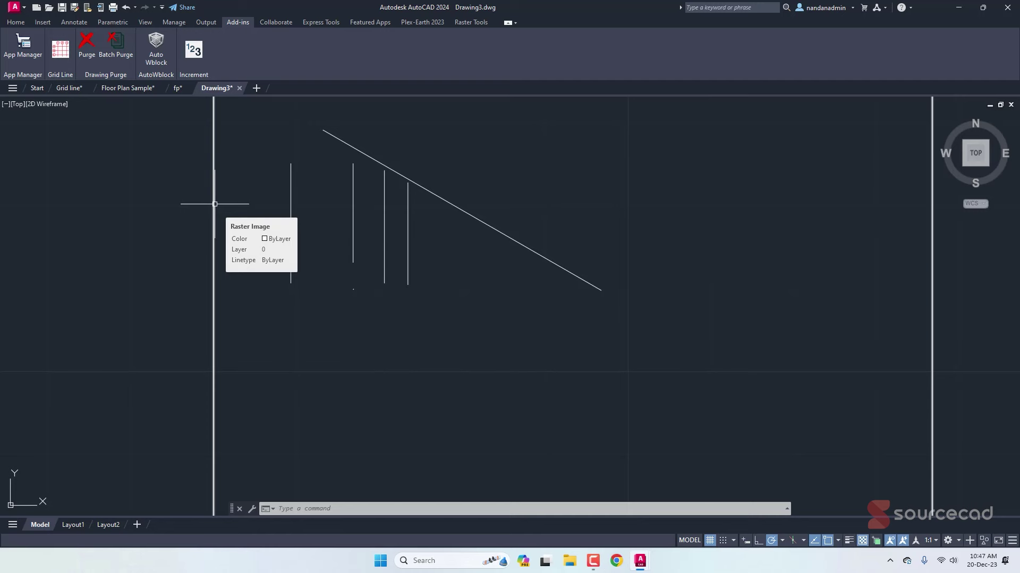
left_click(23, 45)
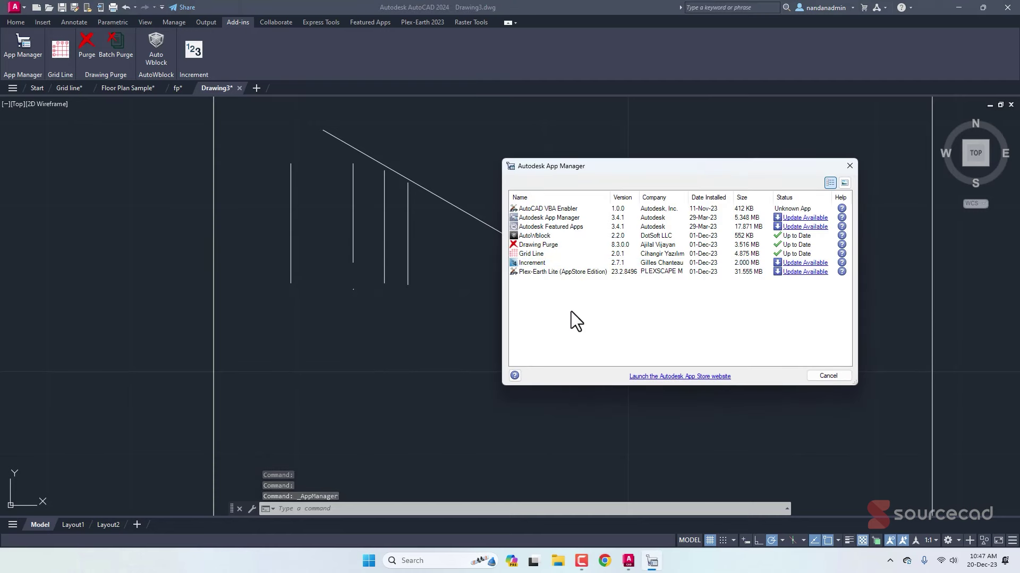
left_click(651, 377)
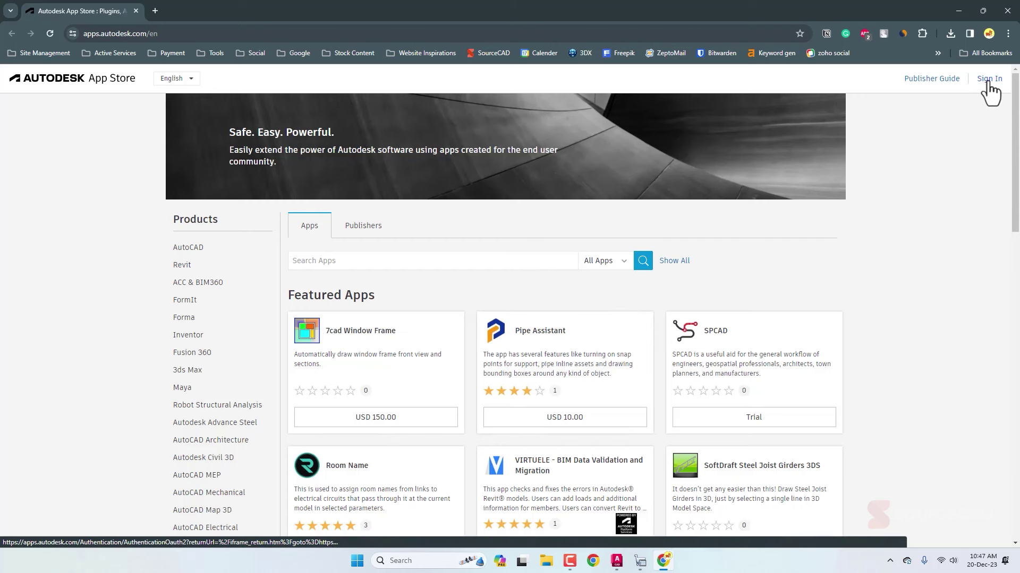
- Search the App Store for 'autowblock' and open the free AutoWblock add-in's details
mouse_move(616, 561)
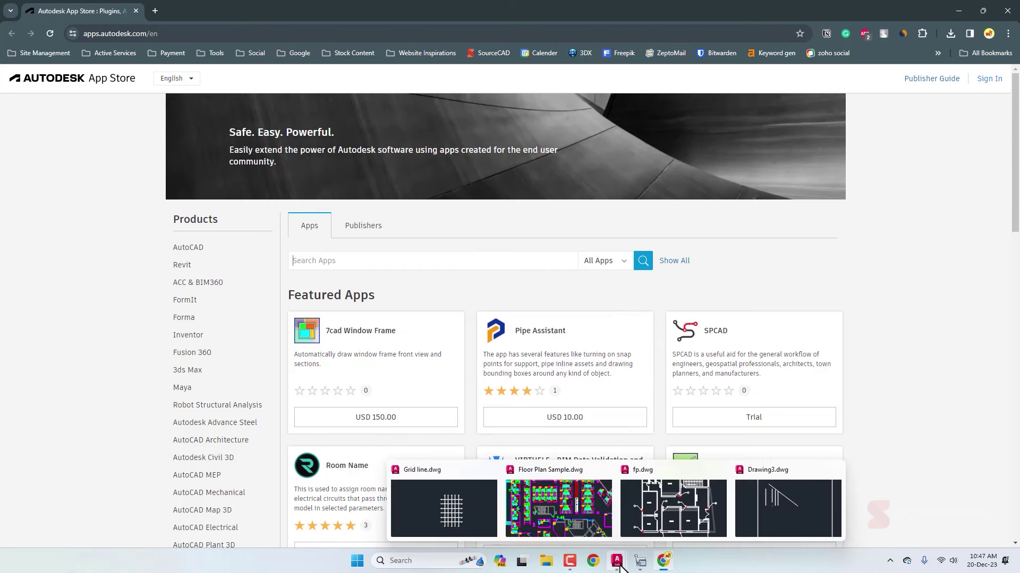
type("autowblock")
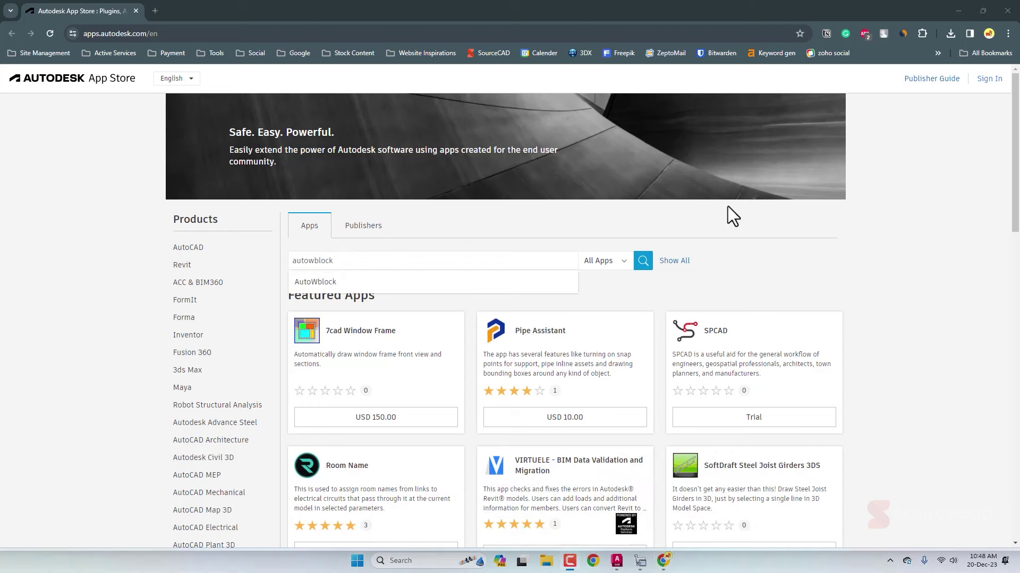
left_click(314, 283)
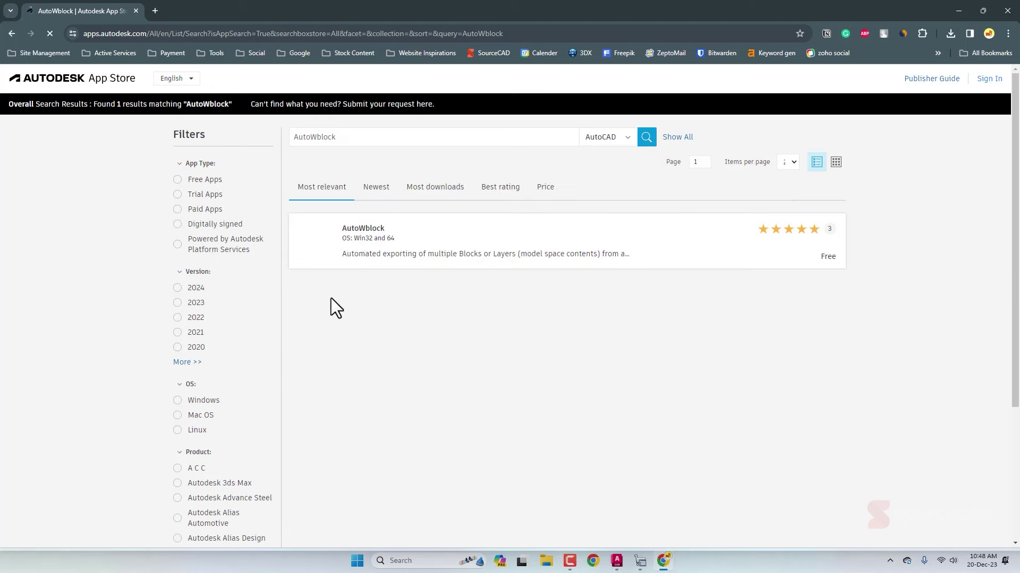
left_click(575, 294)
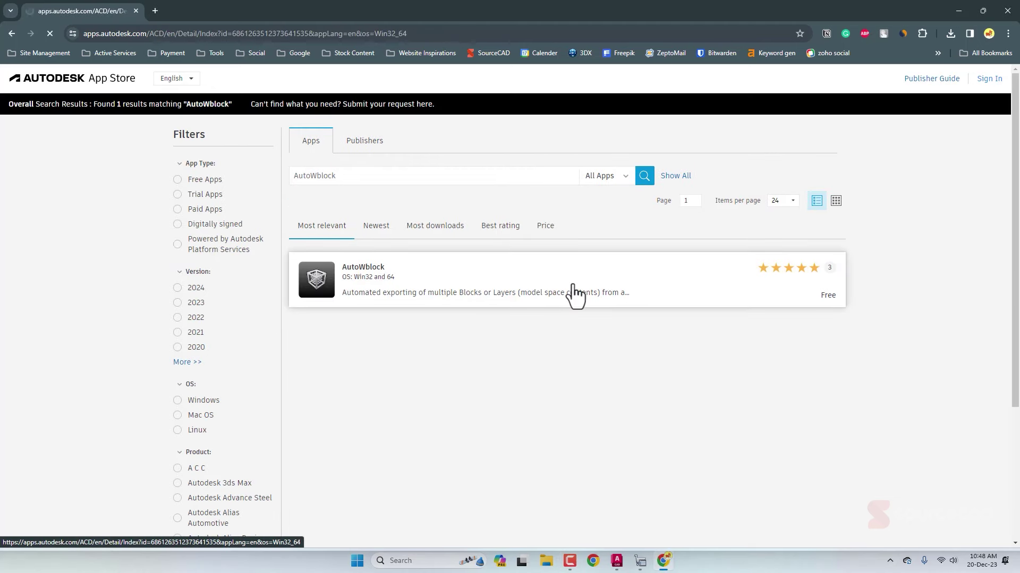